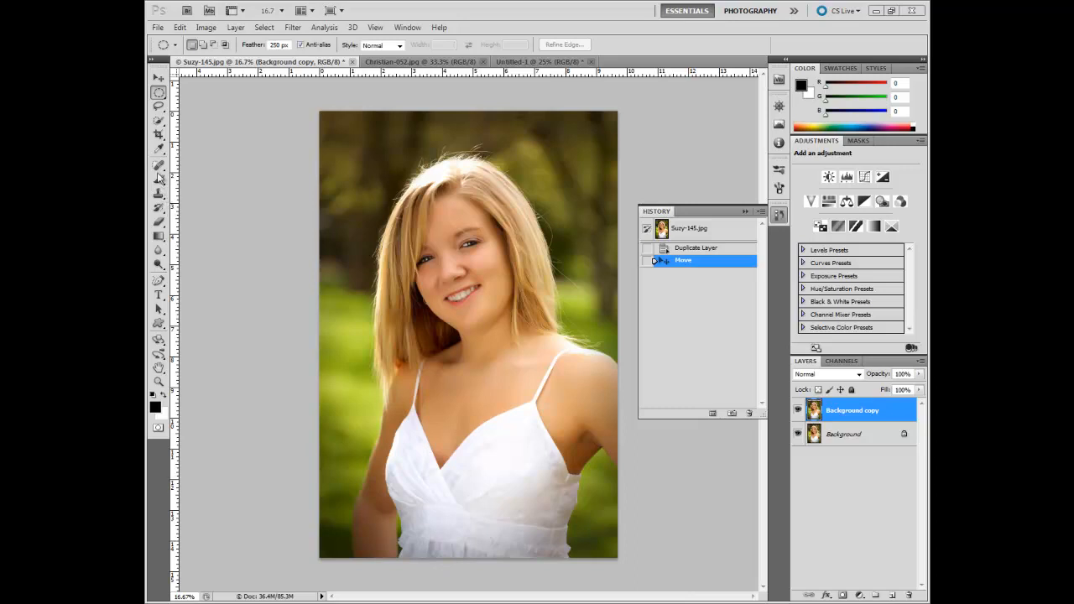
click(159, 165)
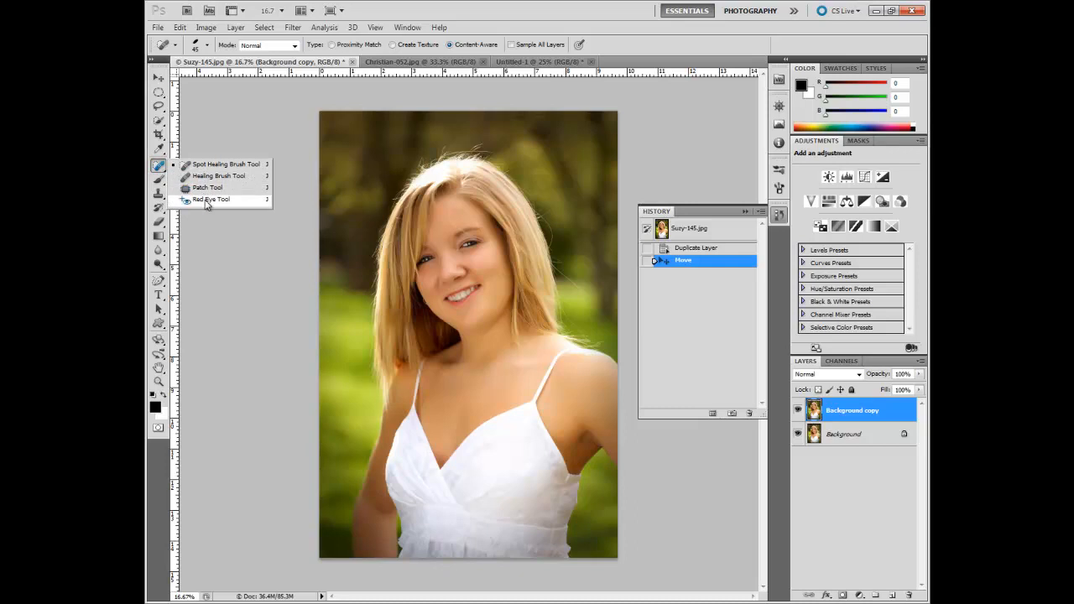
click(158, 167)
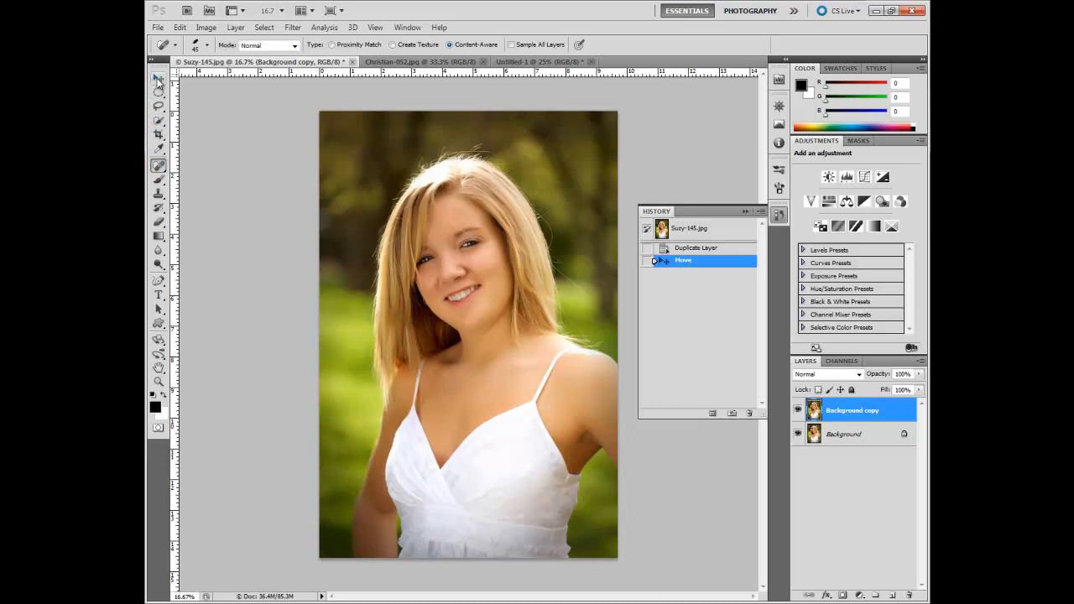
Step: Shift the Background copy layer up and to the left with the Move tool
click(158, 79)
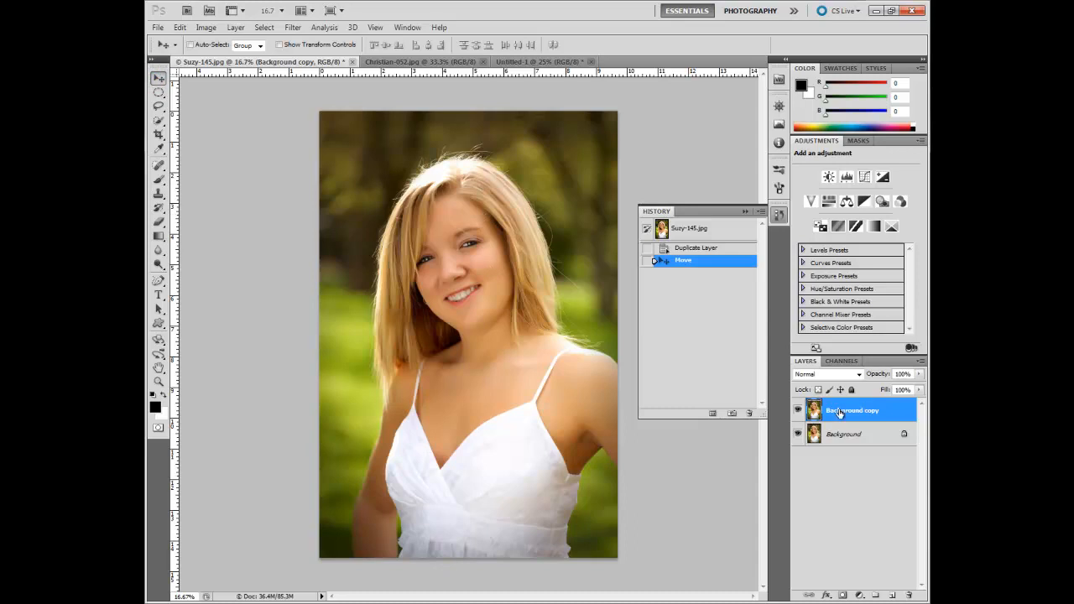
drag(499, 345, 423, 332)
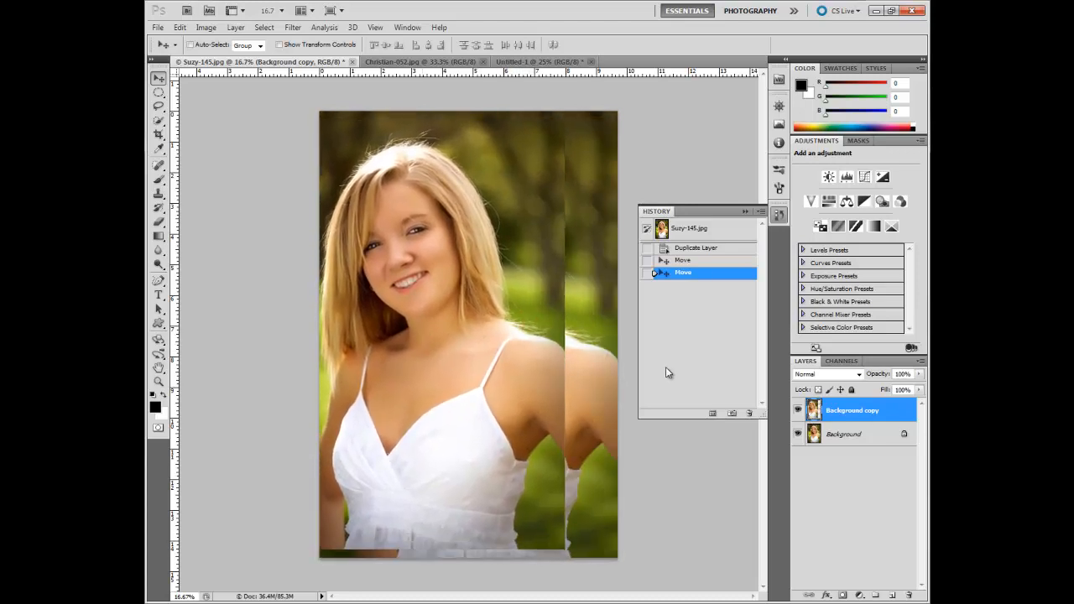
Step: Copy the Background copy layer into the Untitled-1 document so it covers the canvas, and revert that document to its opening state
drag(432, 344, 493, 379)
drag(492, 285, 490, 341)
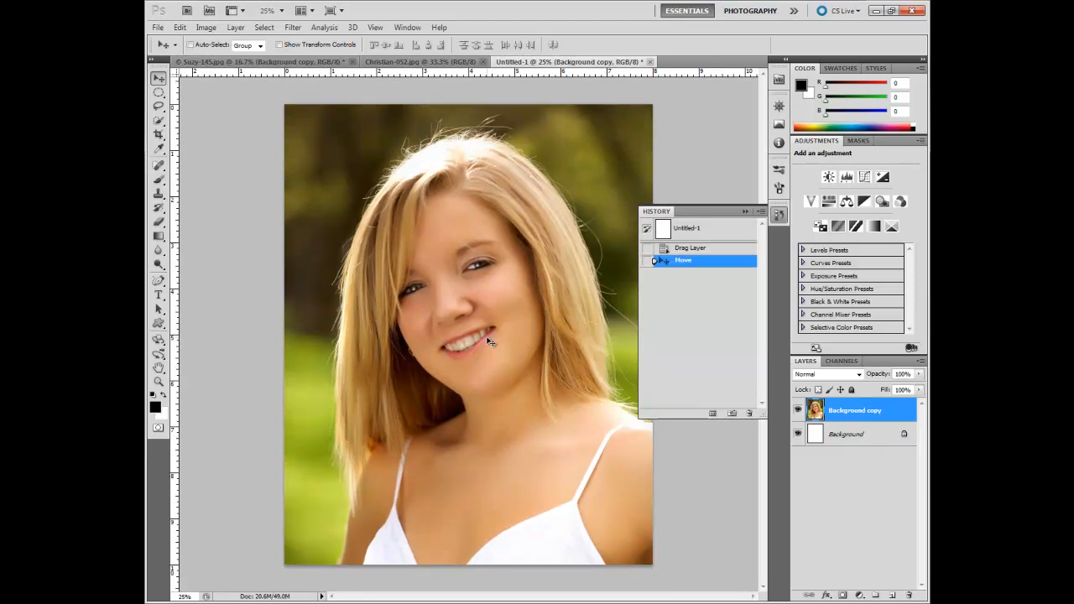
click(716, 234)
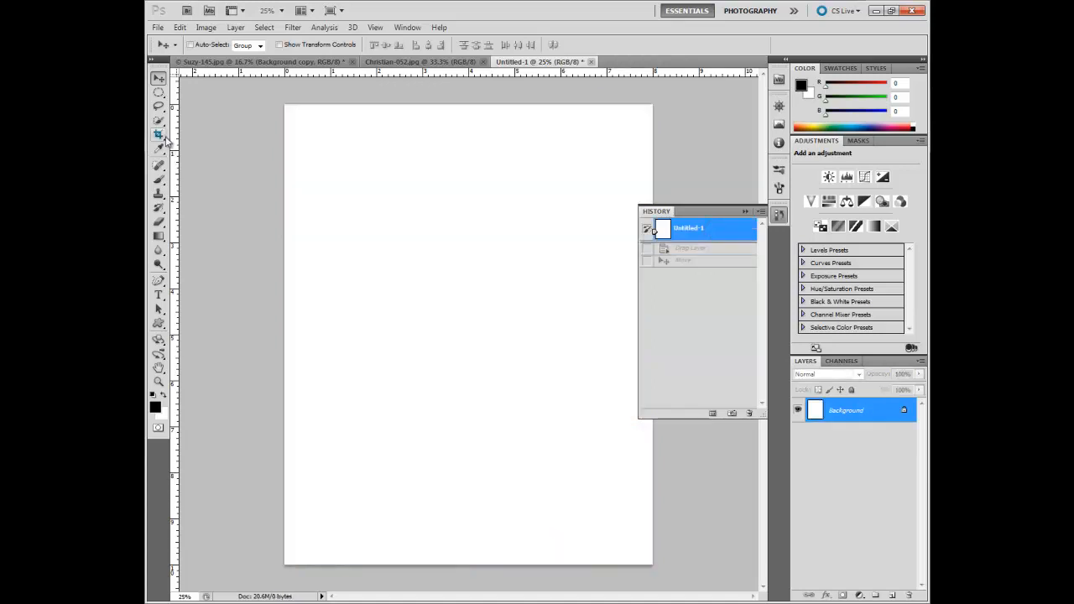
Step: Draw a large rectangular marquee selection across the middle of the blank canvas, and revert the document to its opening state
click(159, 93)
click(158, 93)
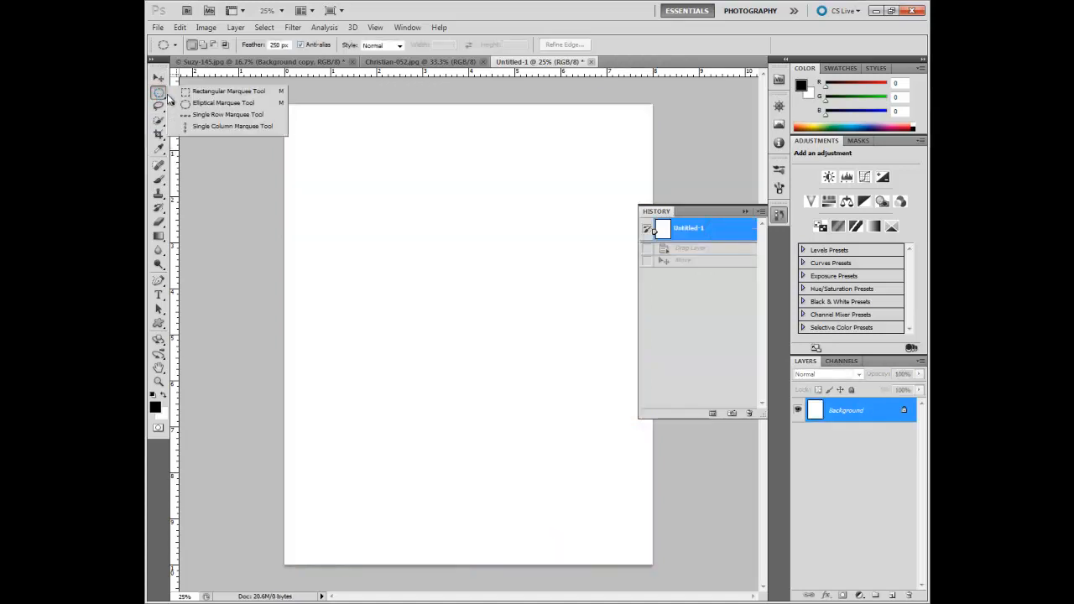
click(213, 93)
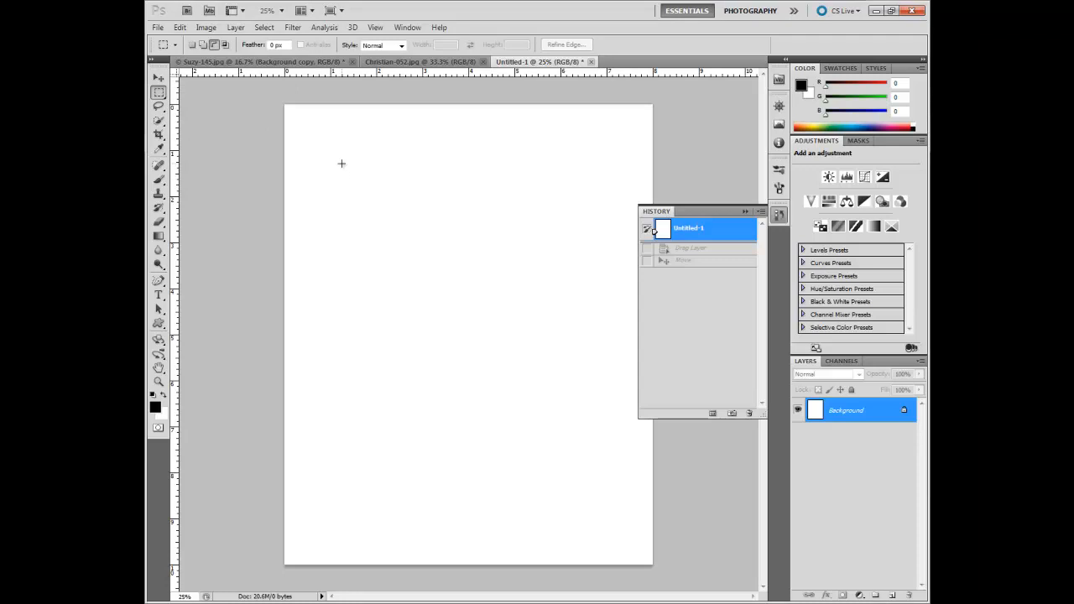
drag(370, 189, 597, 478)
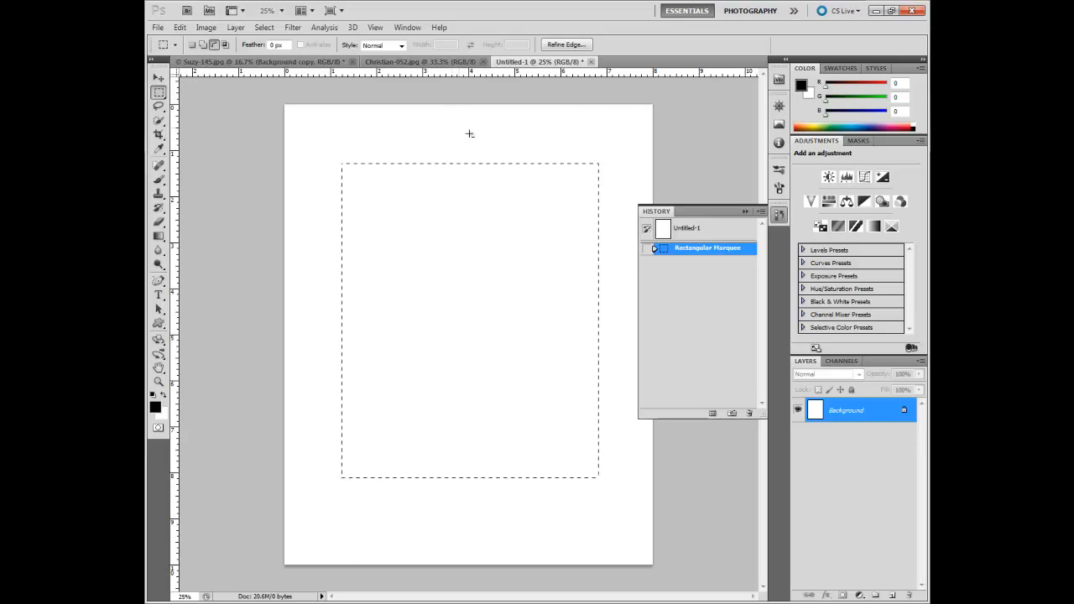
click(720, 227)
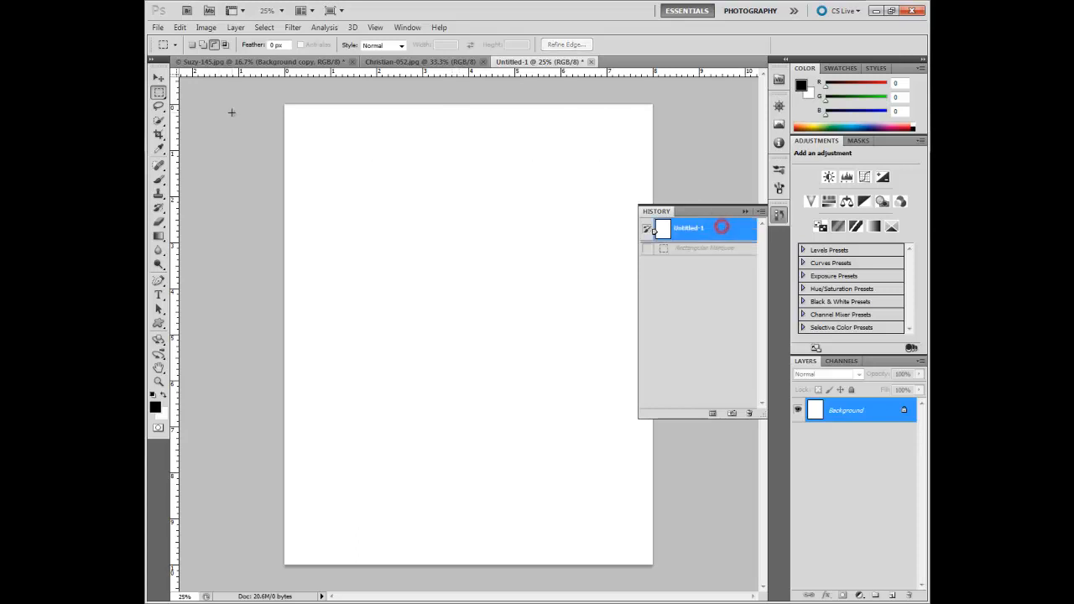
Step: Draw a tall elliptical marquee selection with a 250 px feather in the middle of the blank canvas
drag(159, 91, 199, 106)
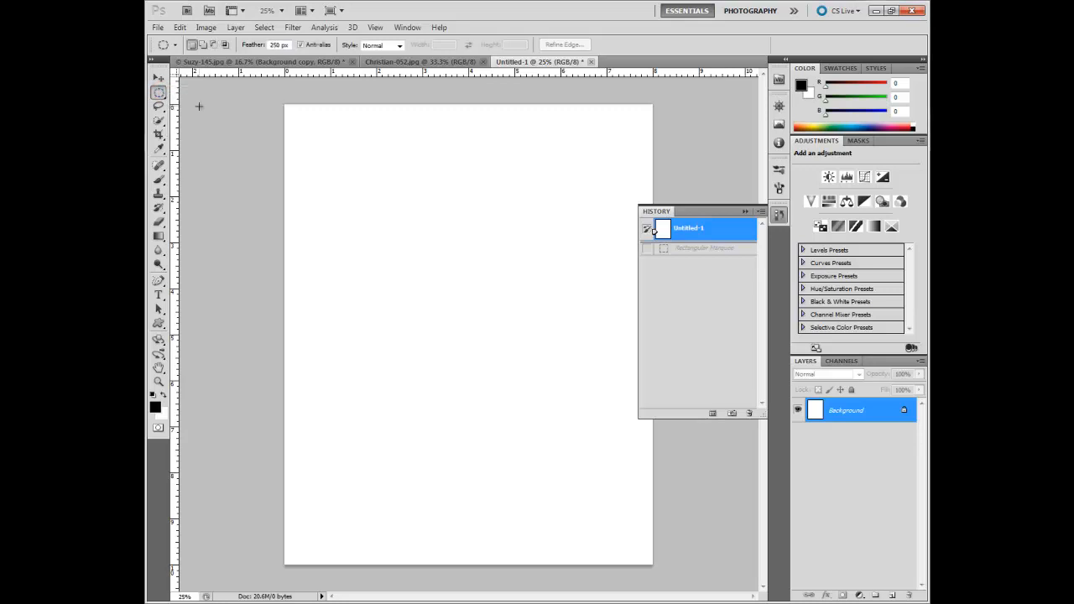
drag(366, 170, 559, 413)
drag(590, 487, 587, 488)
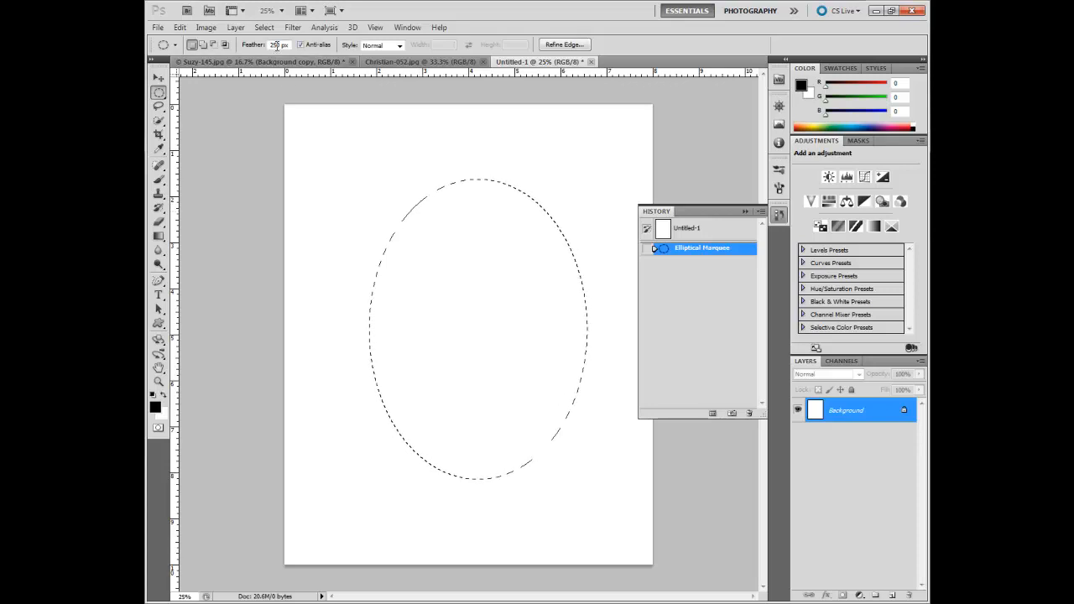
Step: Fill the feathered oval selection with black at 100% opacity, deselect it, and revert the document to its opening state
click(184, 27)
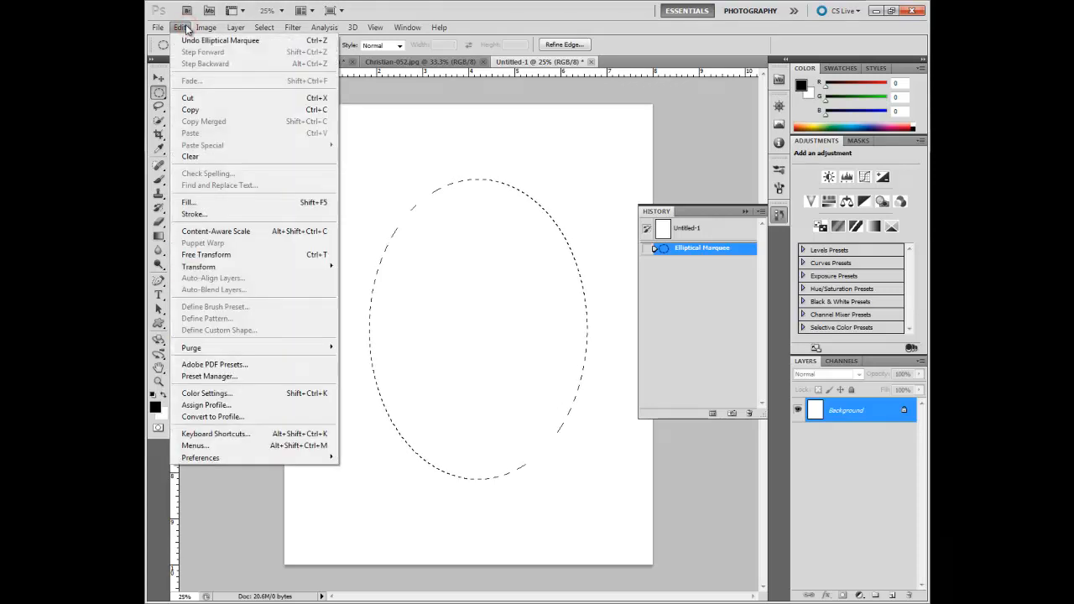
click(226, 204)
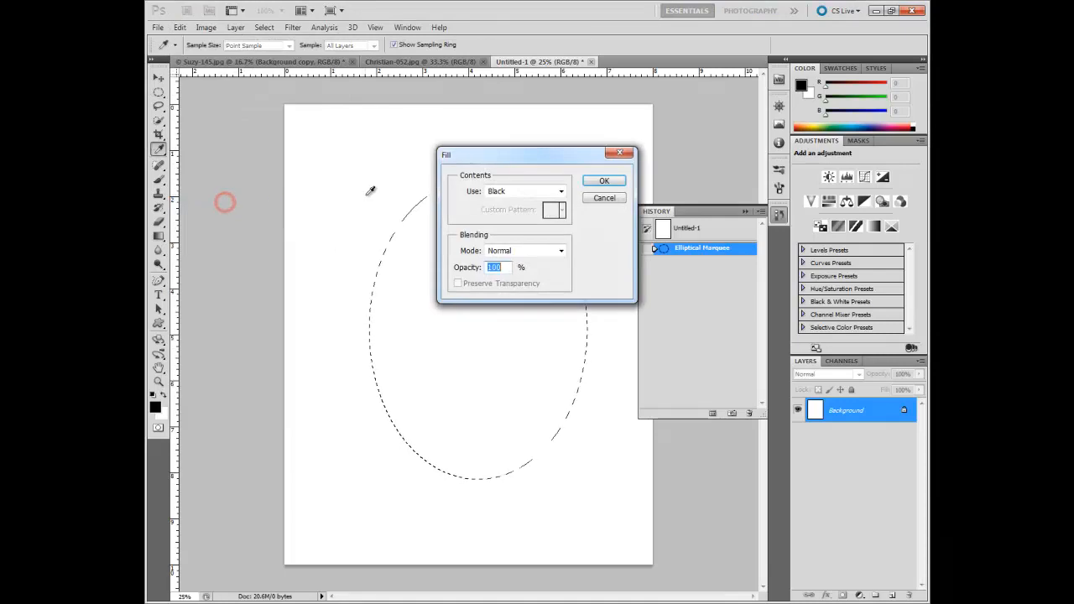
click(618, 184)
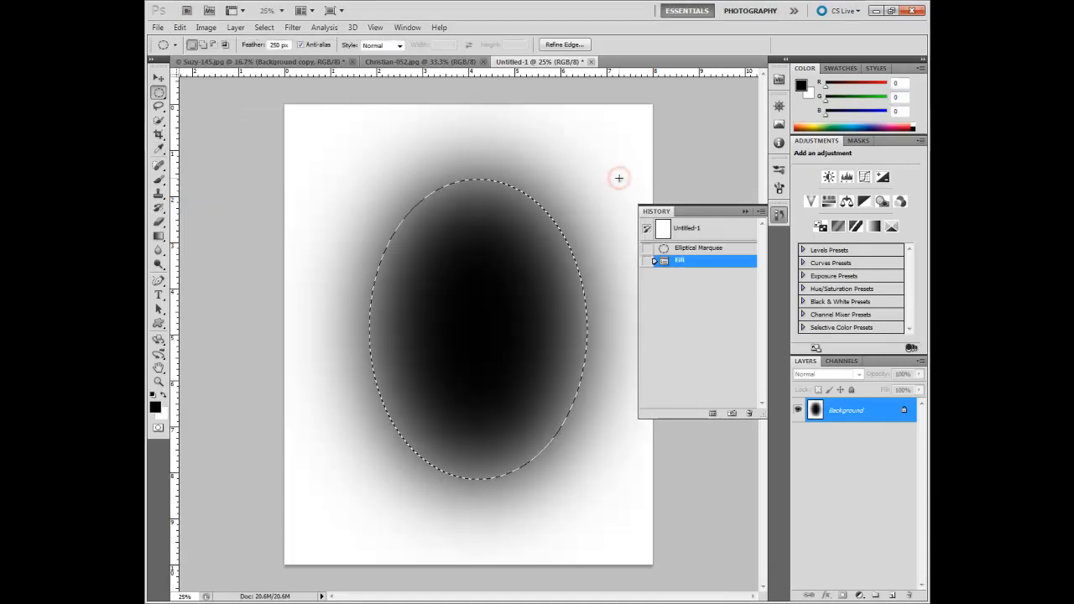
key(ctrl+d)
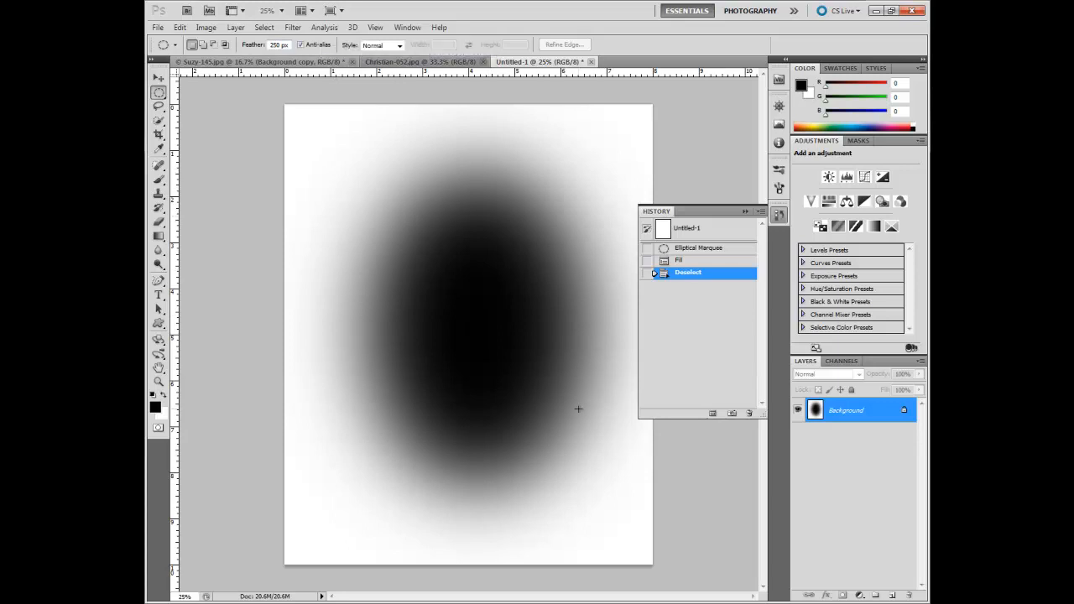
click(720, 229)
Step: Draw two freehand Lasso selections, one below the other, on the blank canvas, and revert the document to its opening state
click(158, 107)
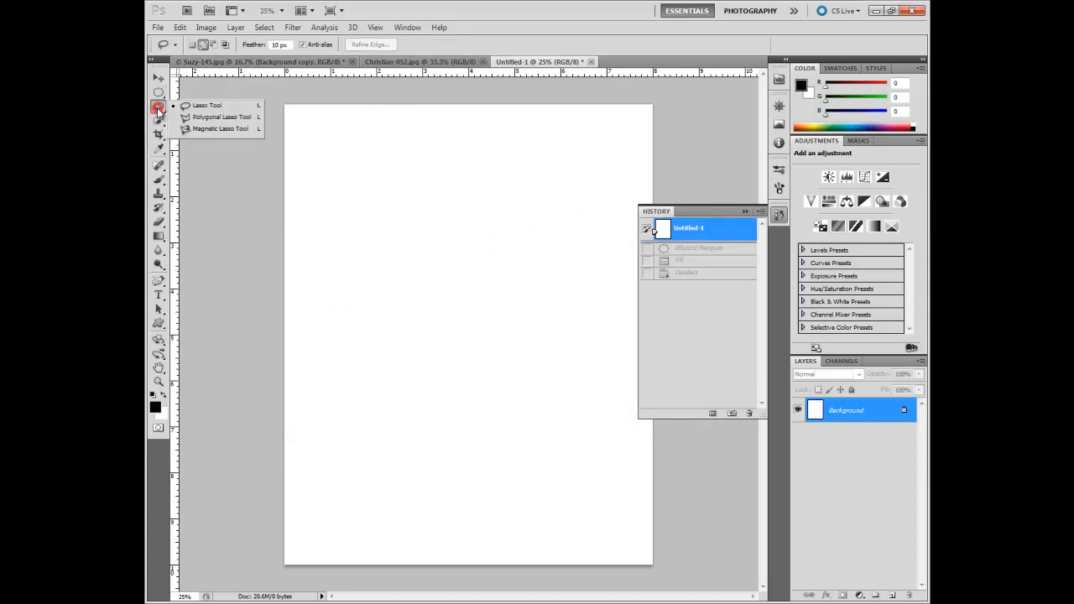
click(202, 105)
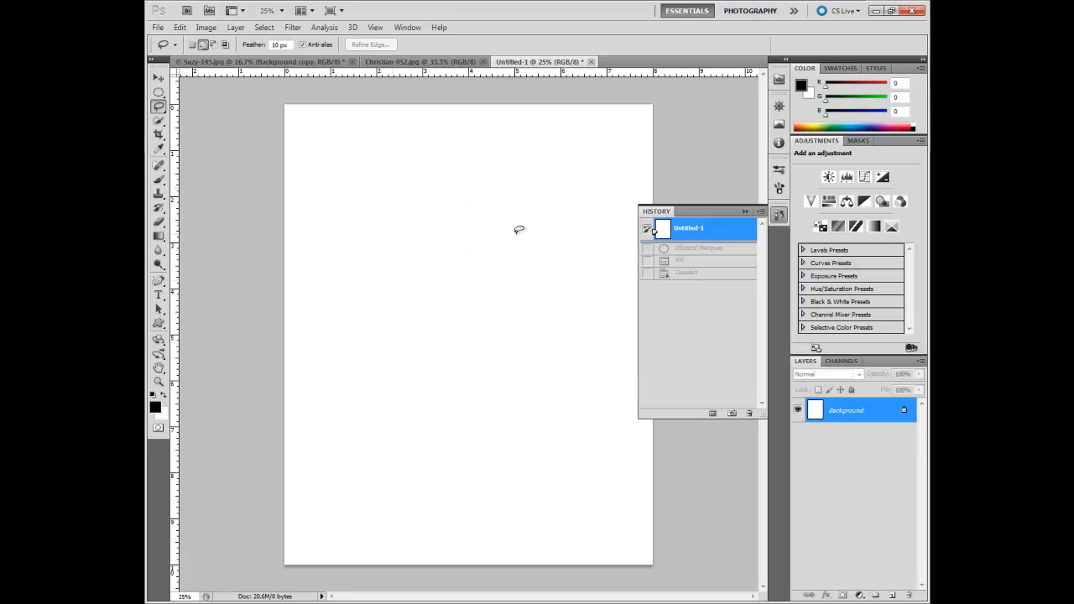
mouse_move(448, 234)
mouse_down()
mouse_move(414, 283)
mouse_move(570, 307)
mouse_move(440, 238)
mouse_up()
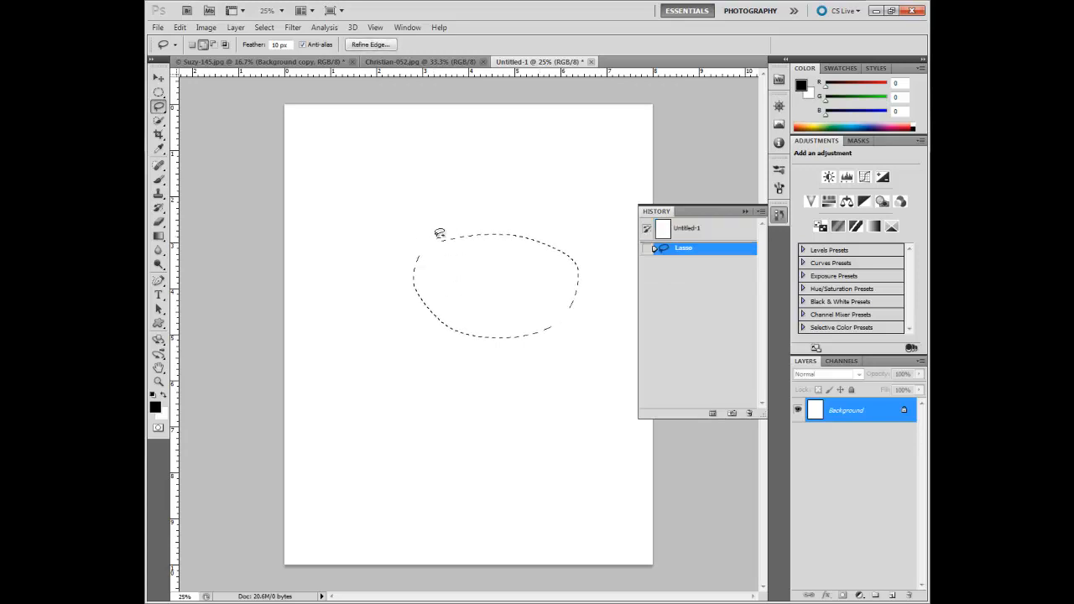
drag(418, 348, 399, 363)
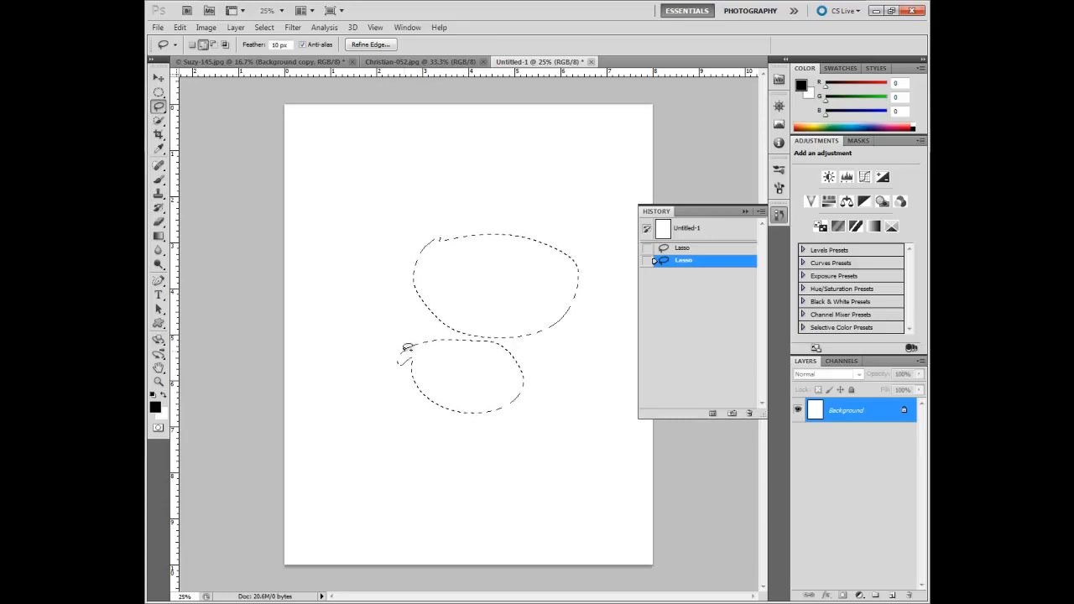
click(660, 228)
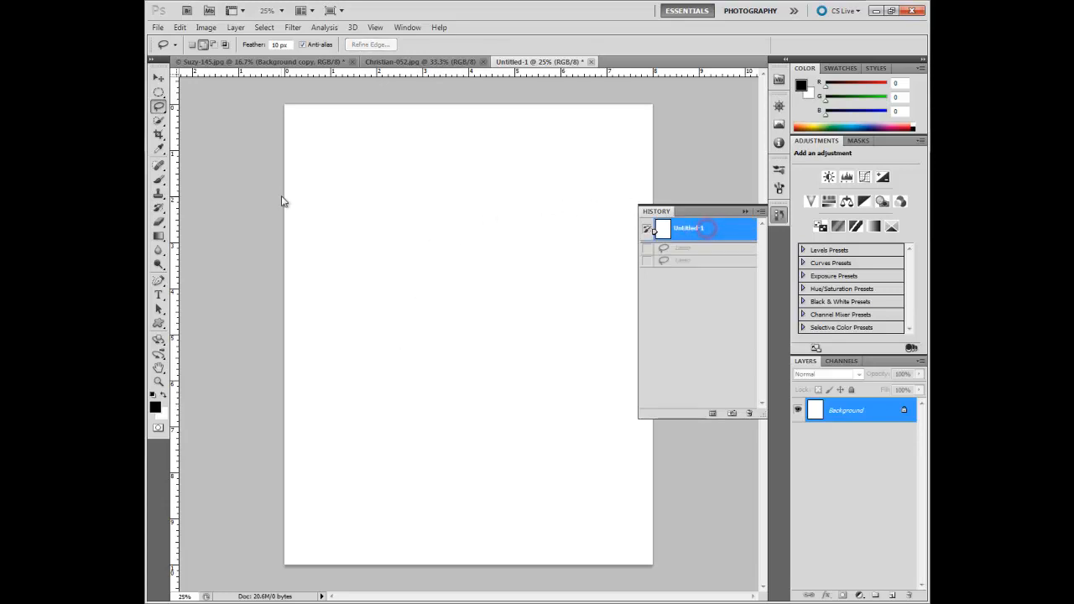
Step: Draw a closed seven-sided Polygonal Lasso selection in the upper half of the canvas, and revert the document to its opening state
right_click(159, 108)
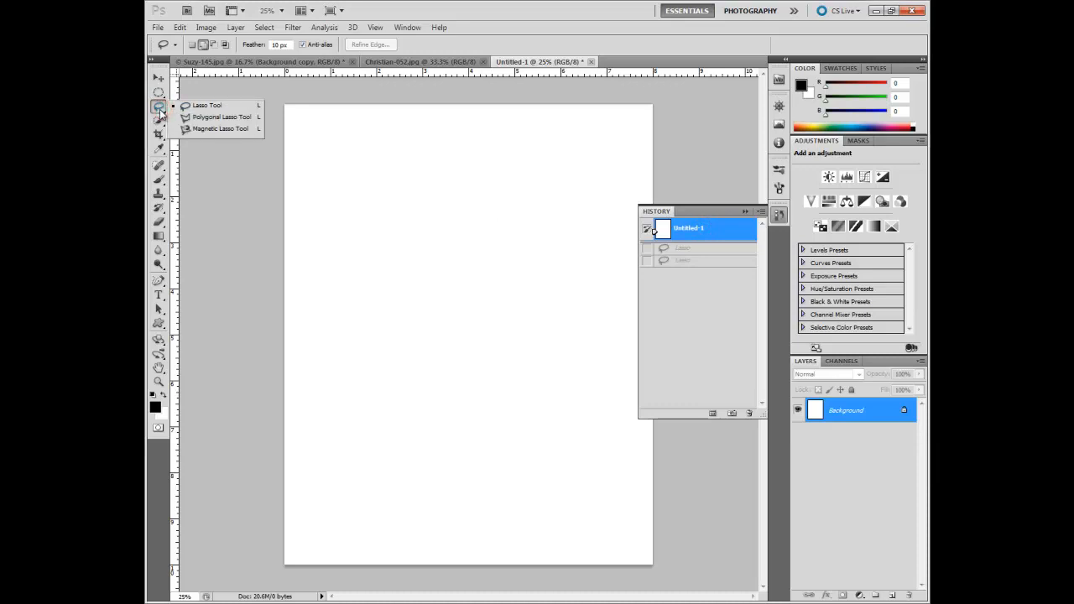
click(217, 117)
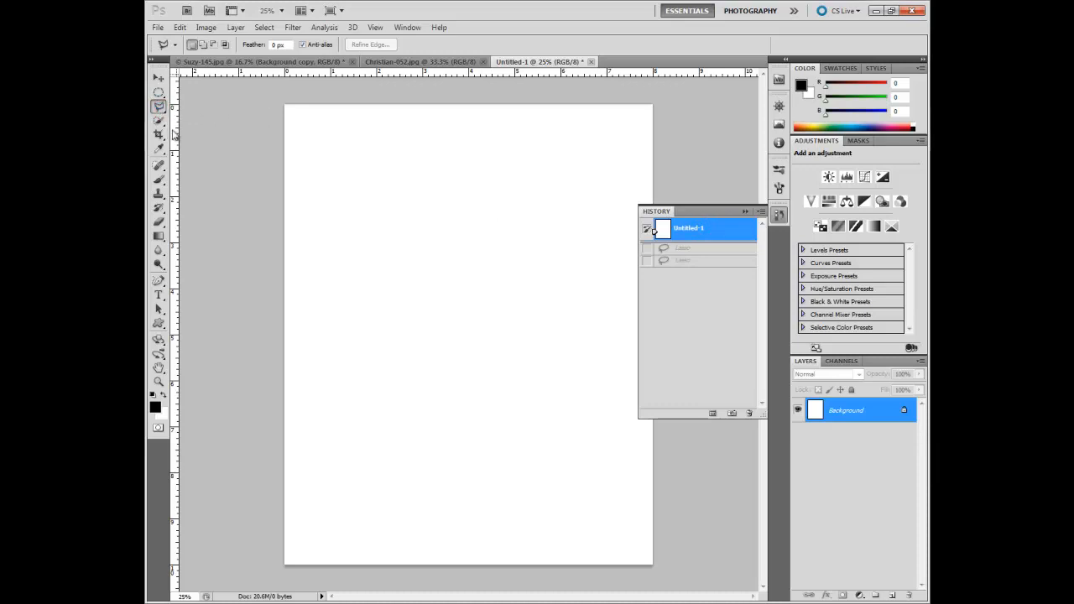
click(377, 196)
click(495, 196)
click(526, 260)
click(478, 307)
click(394, 306)
click(350, 273)
click(350, 217)
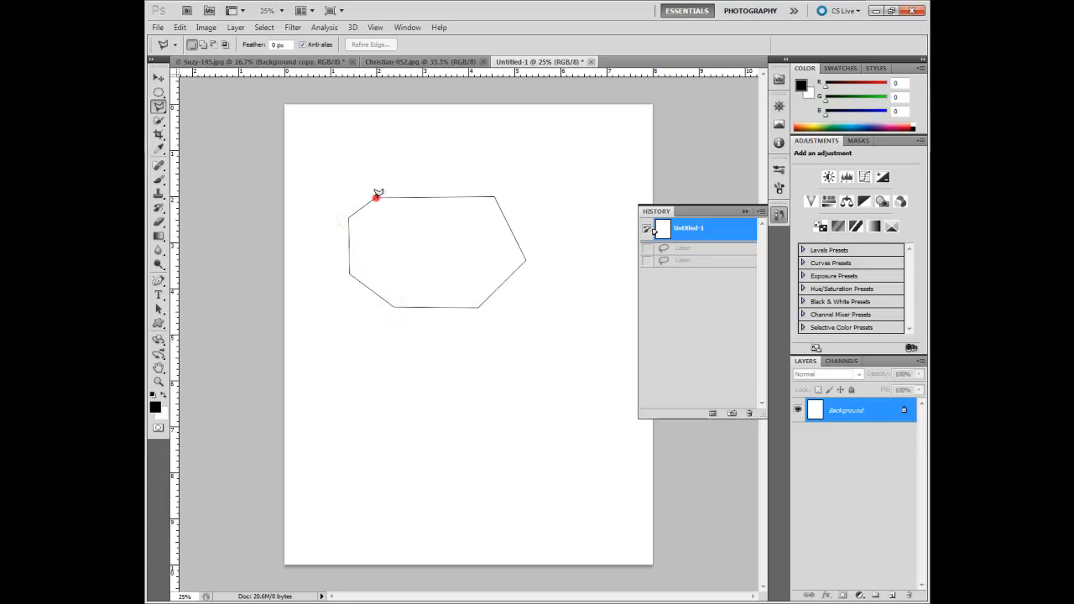
click(375, 197)
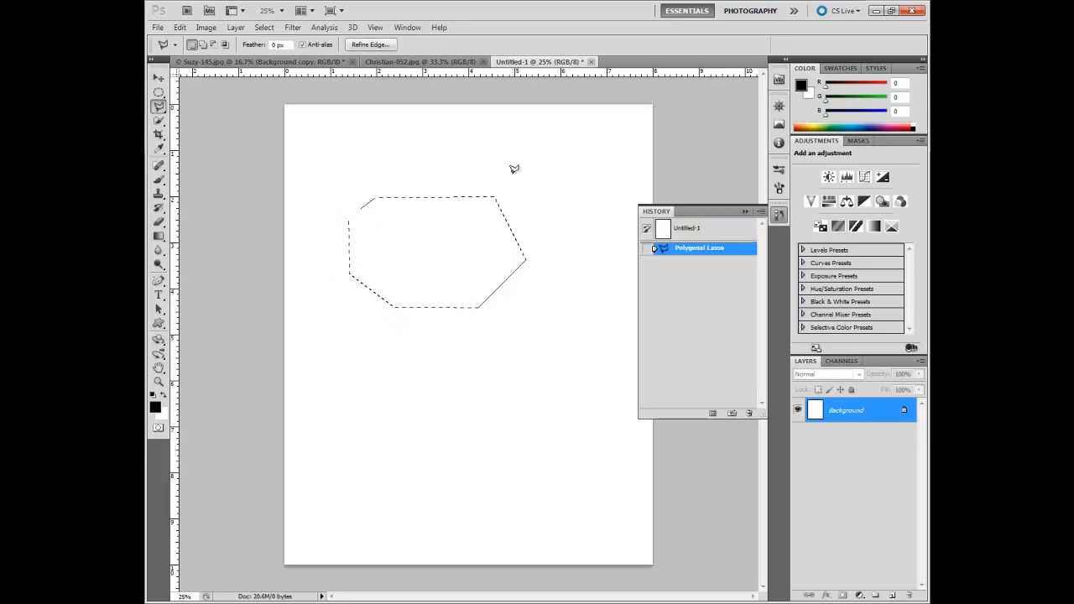
click(705, 230)
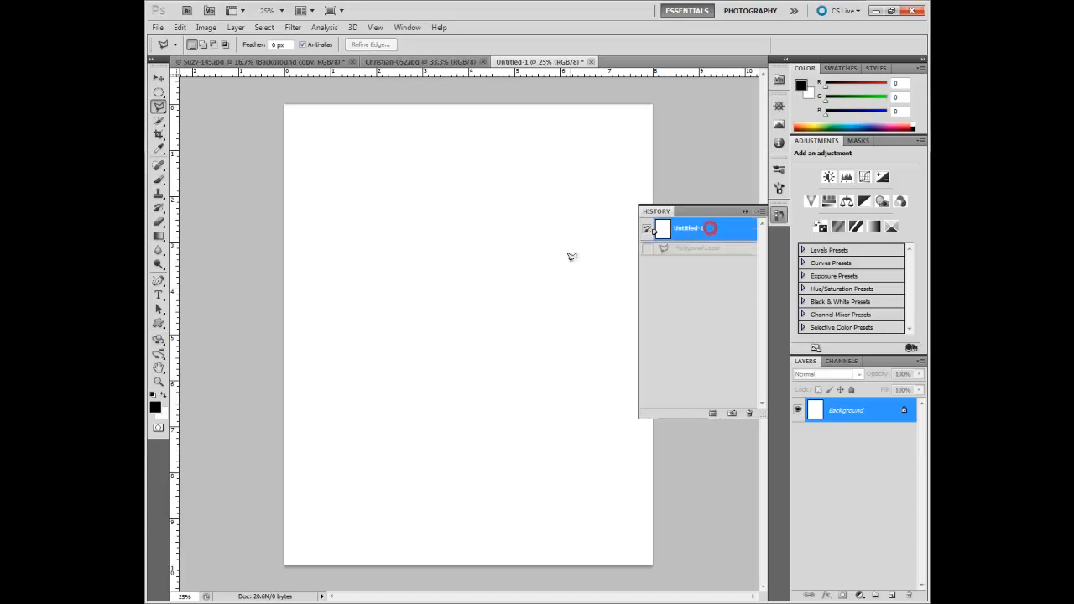
Step: Choose the Magnetic Lasso tool and revert the portrait photo document to its opening state
click(161, 108)
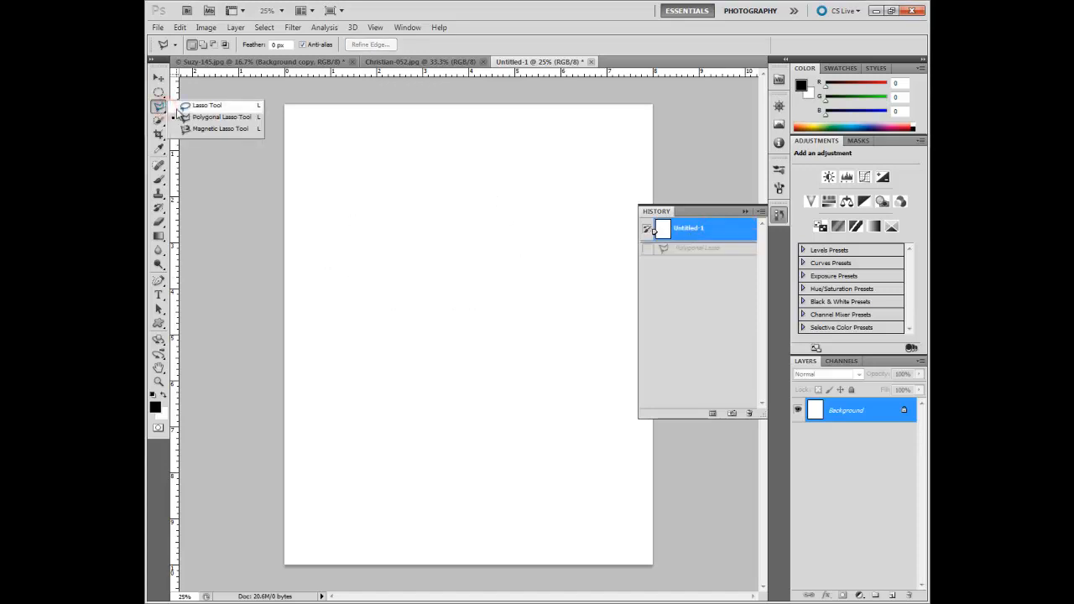
click(220, 129)
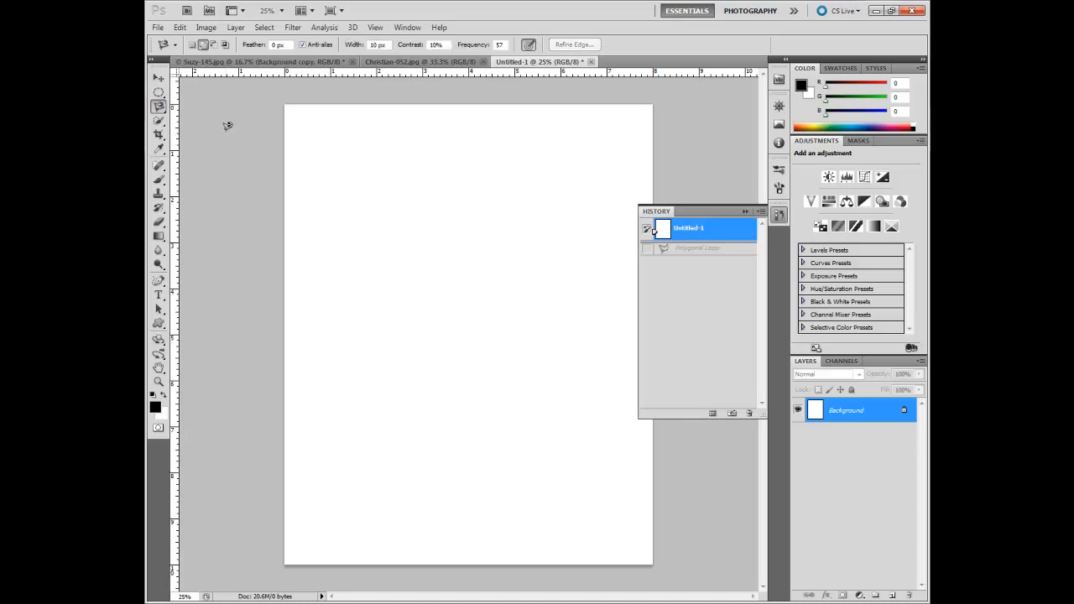
click(297, 63)
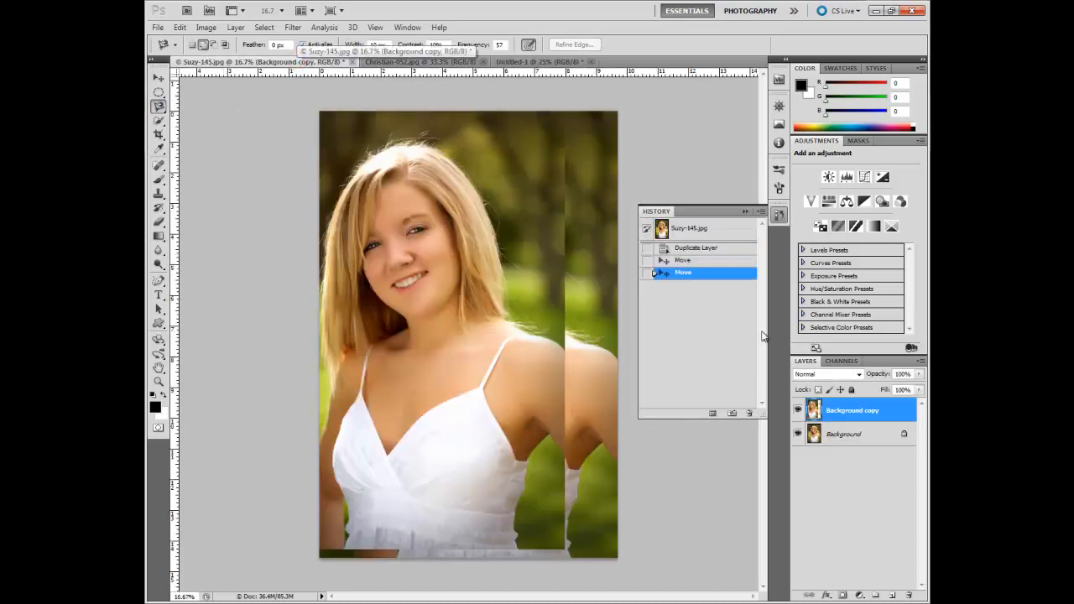
click(709, 229)
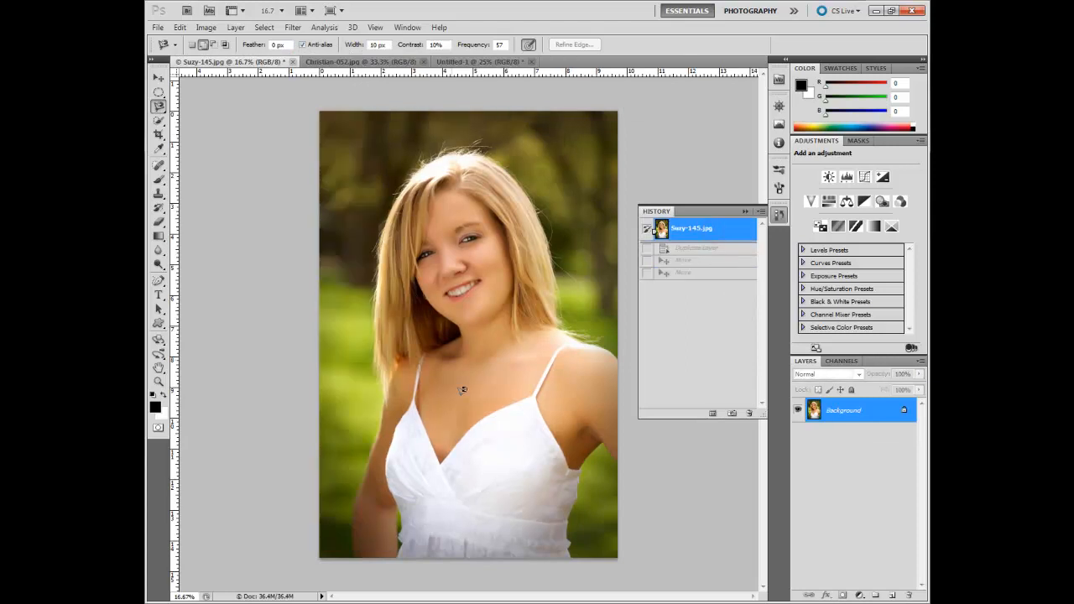
Step: Trace a closed Magnetic Lasso selection around the green background between the arm and the dress in the photo's lower-right corner
ctrl+click(598, 543)
ctrl+click(606, 547)
drag(314, 314, 633, 595)
drag(556, 414, 522, 482)
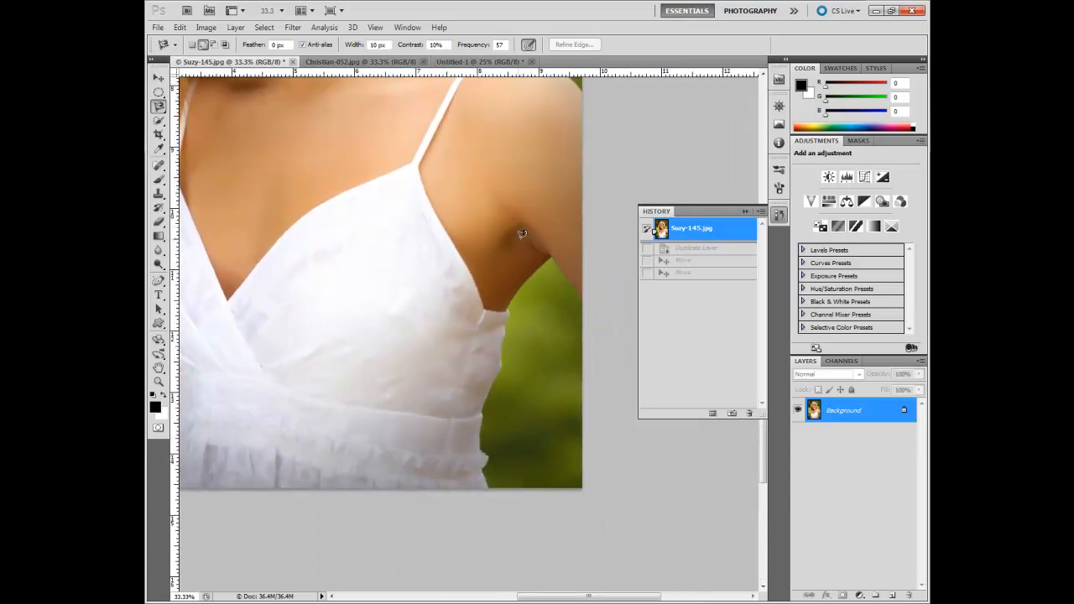
ctrl+click(539, 282)
ctrl+click(538, 277)
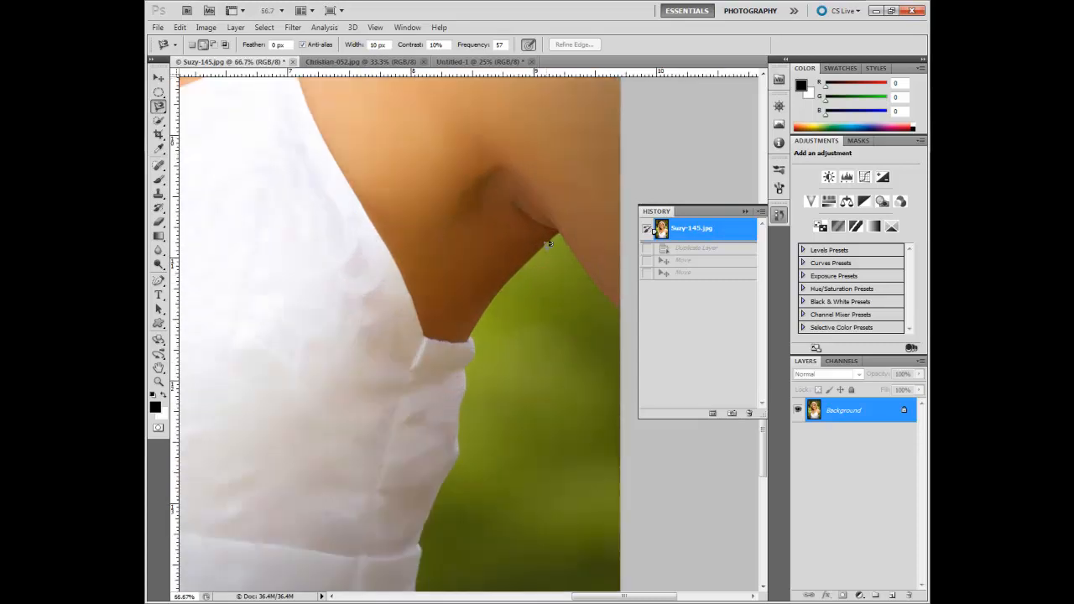
drag(521, 339, 510, 243)
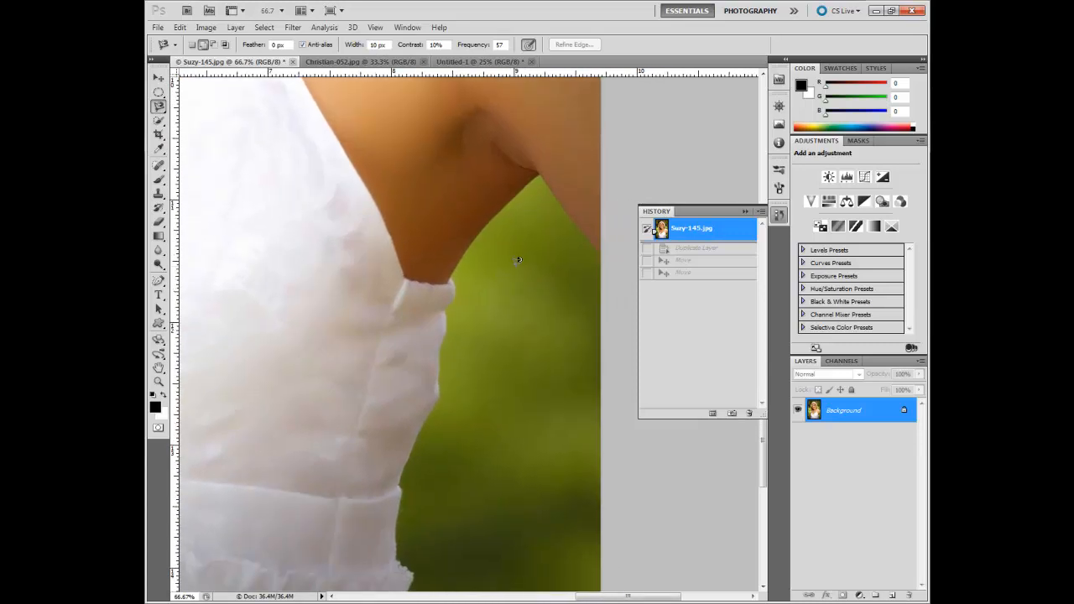
drag(523, 307, 523, 232)
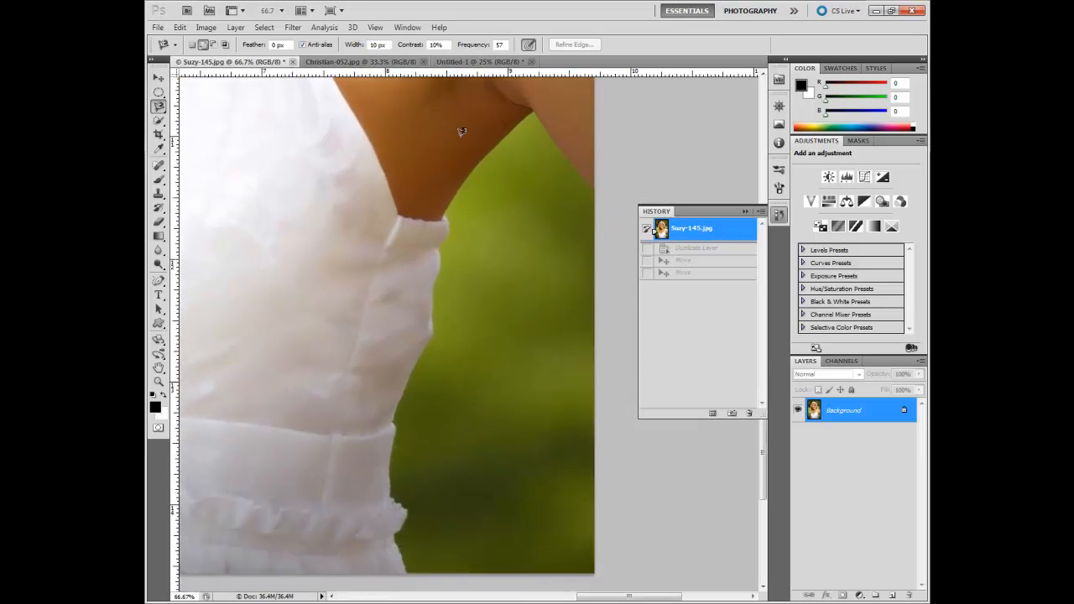
click(518, 123)
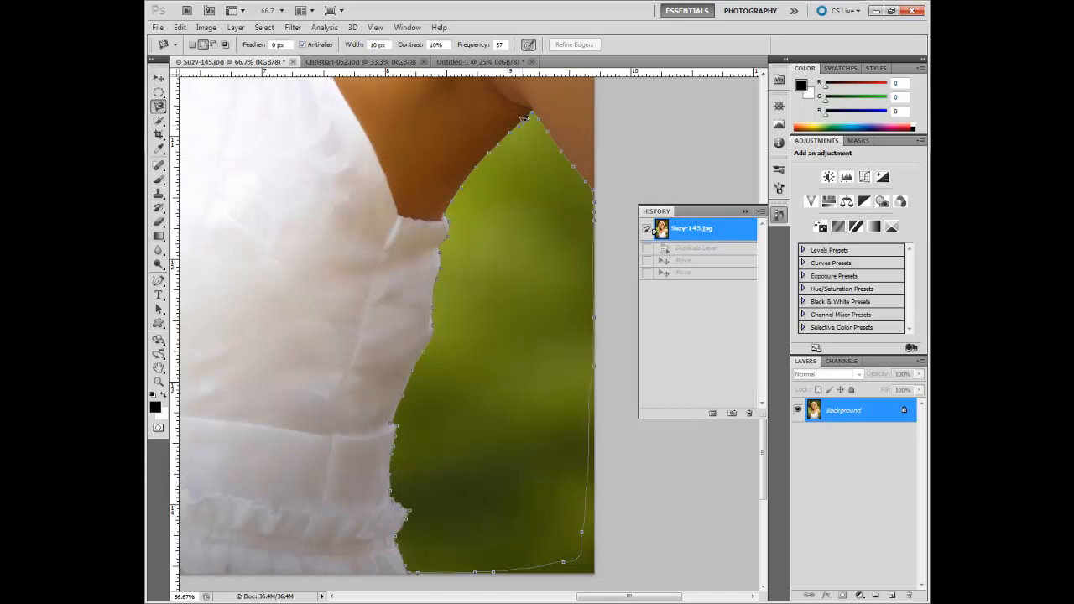
click(518, 124)
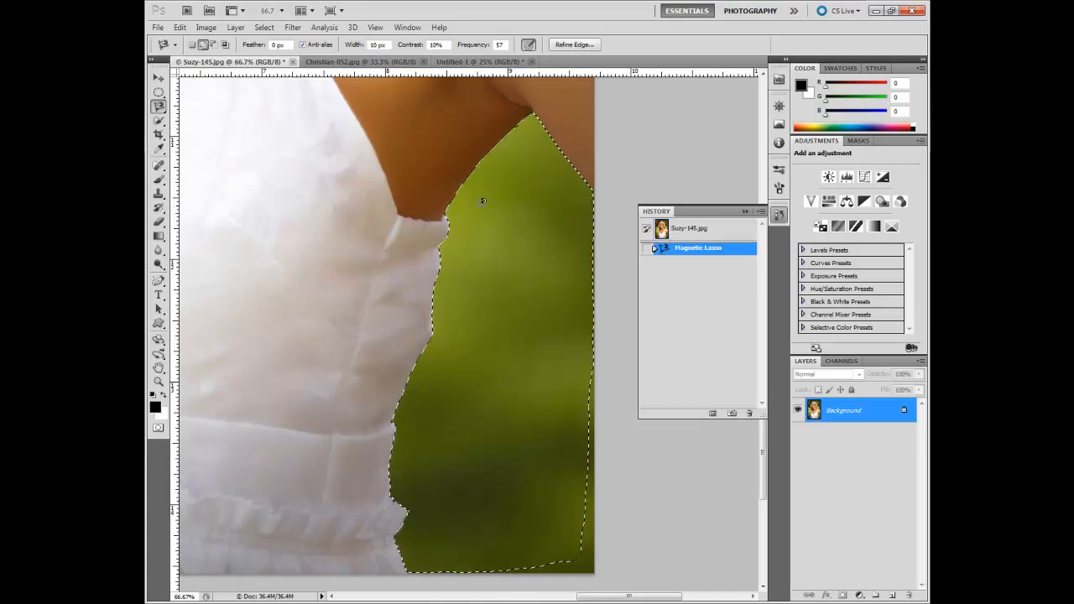
Step: Use the freehand Lasso to add the missed strips along the photo's right and bottom edges to the green background selection
click(160, 106)
click(207, 106)
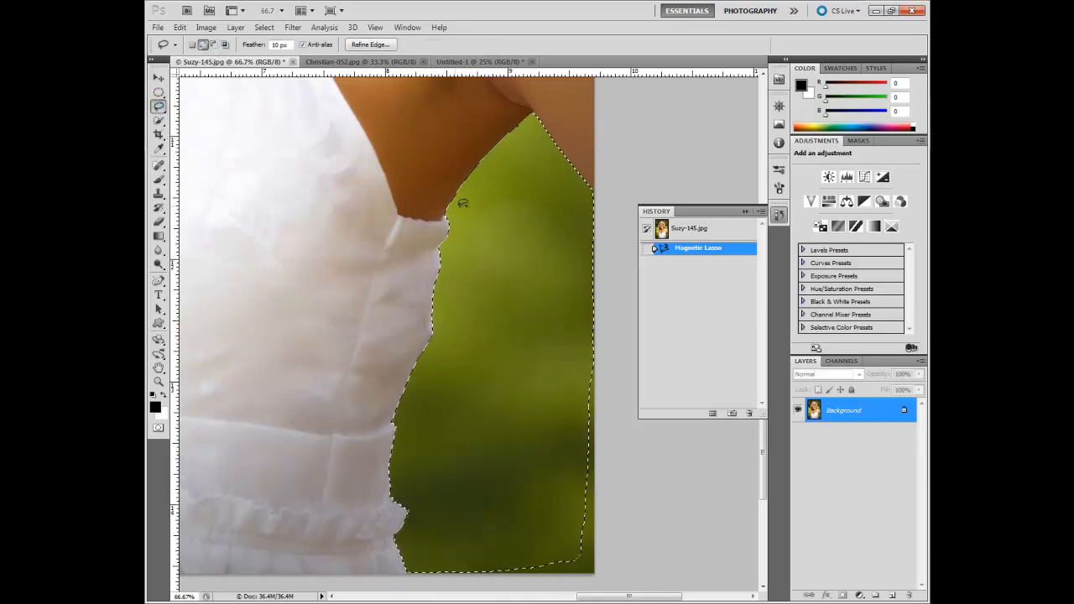
mouse_move(610, 230)
mouse_down()
mouse_move(587, 252)
mouse_move(566, 554)
mouse_move(651, 389)
mouse_move(638, 319)
mouse_up()
mouse_move(511, 535)
mouse_down()
mouse_move(657, 582)
mouse_move(533, 525)
mouse_up()
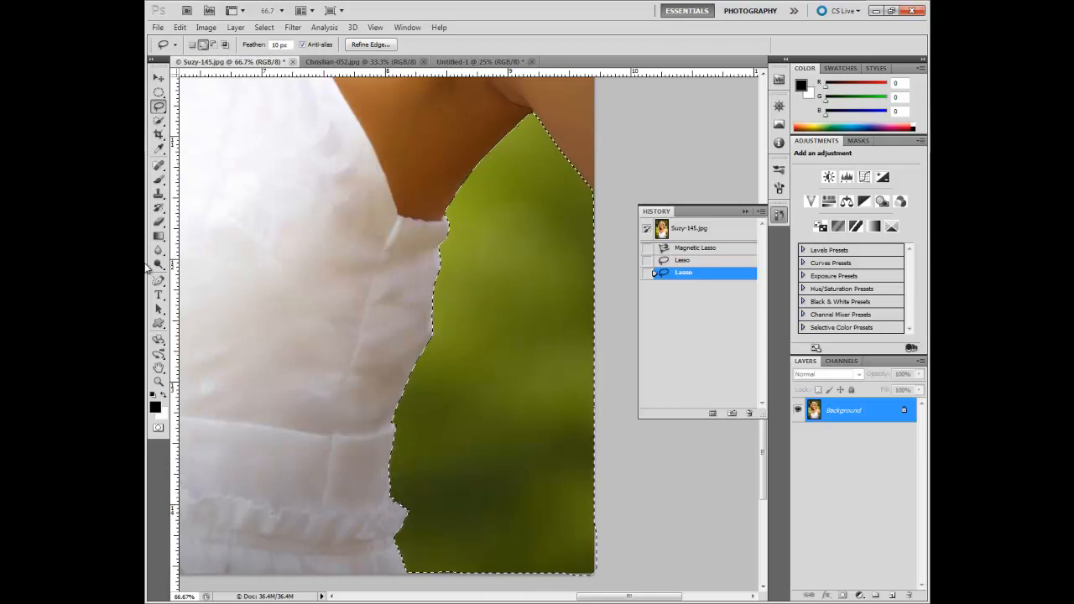
Step: Fill the lasso selection with black at 100% opacity, deselect it, and revert the portrait photo to its opening state
click(179, 28)
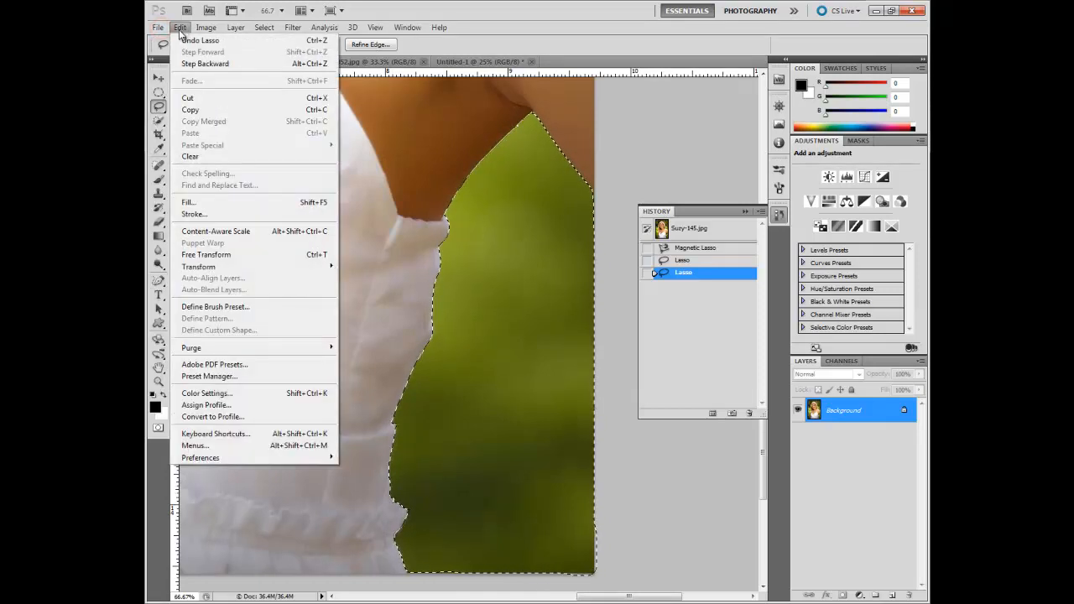
click(210, 202)
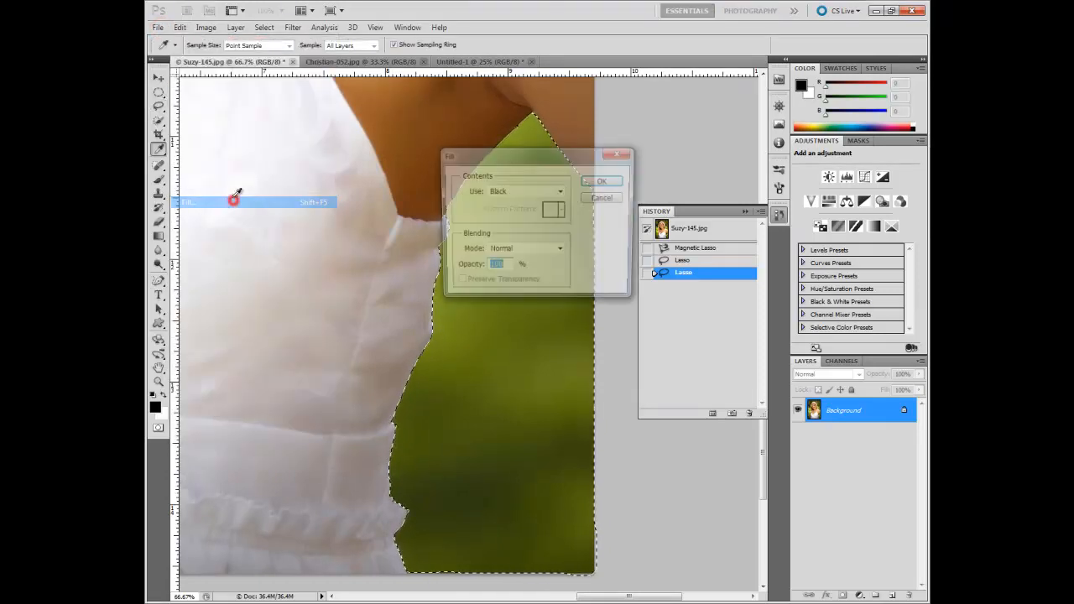
click(606, 181)
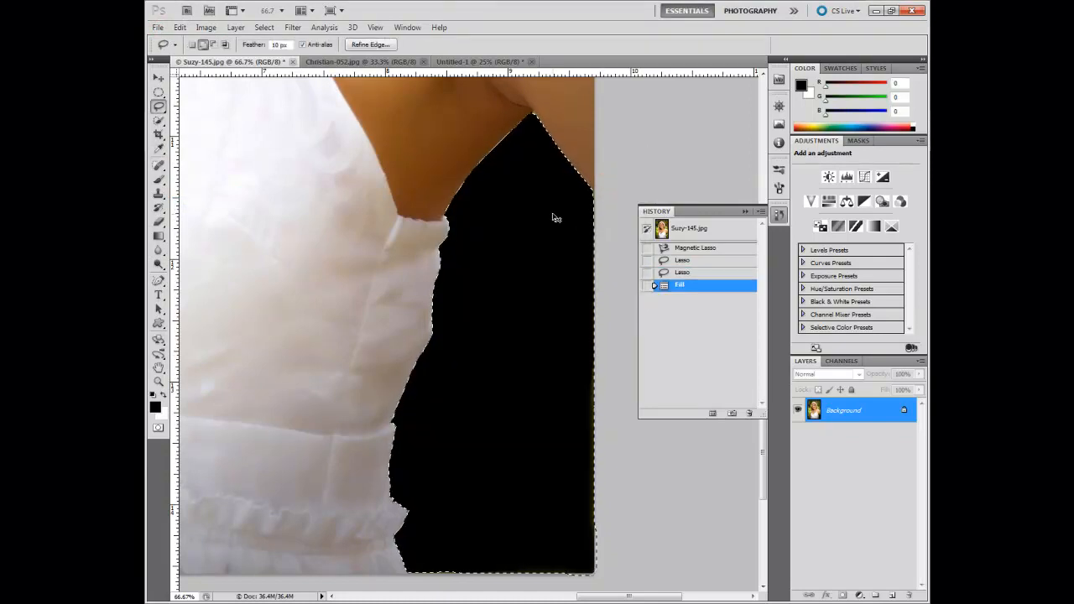
key(ctrl+d)
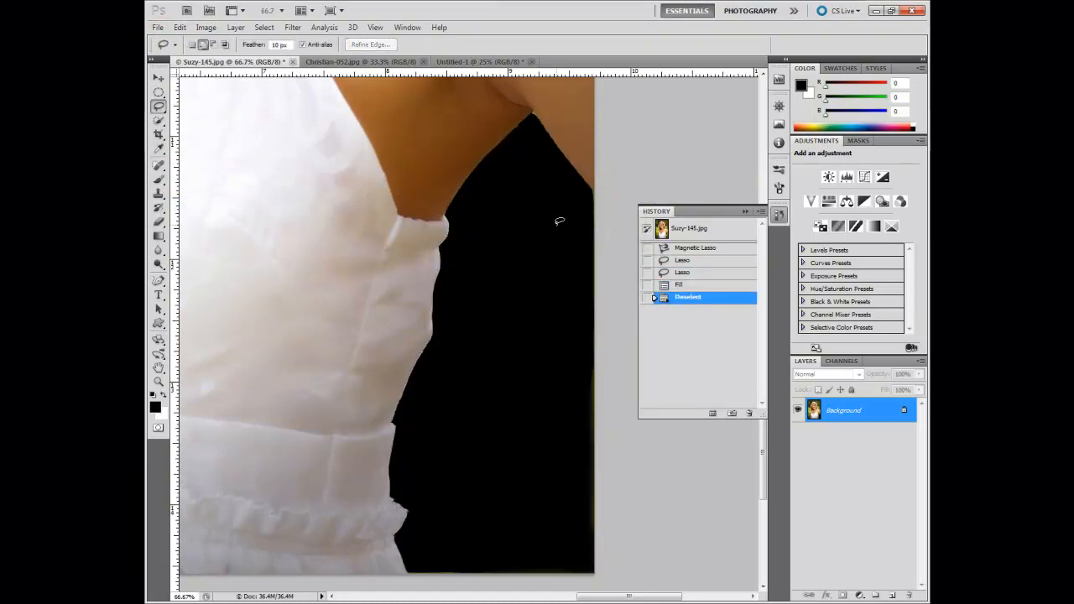
click(707, 228)
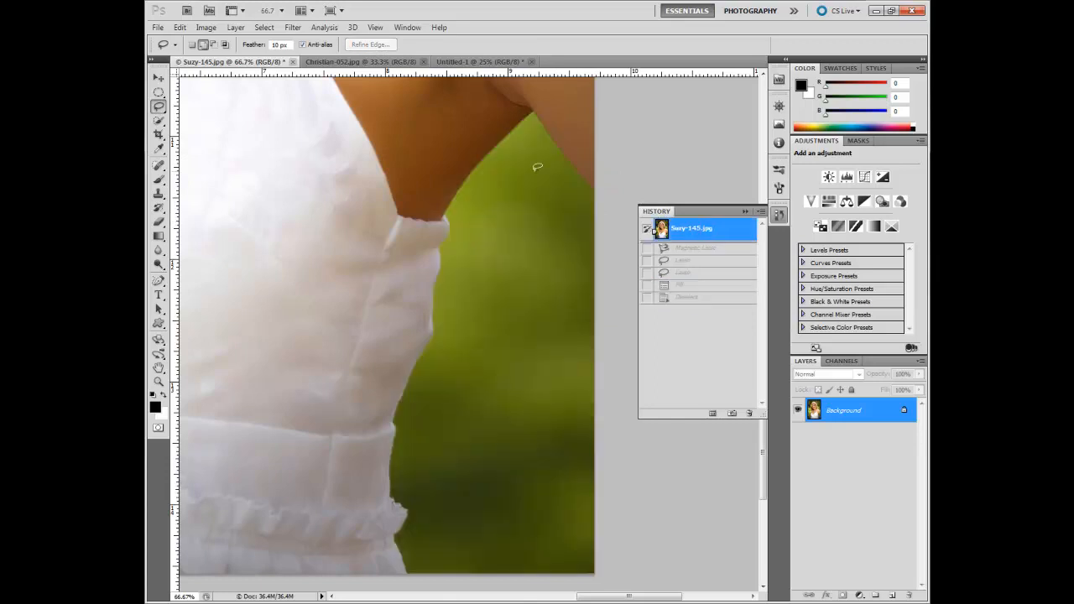
Step: Select the green background between the arm and the dress with the Quick Selection tool, and revert the photo to its opening state
click(159, 120)
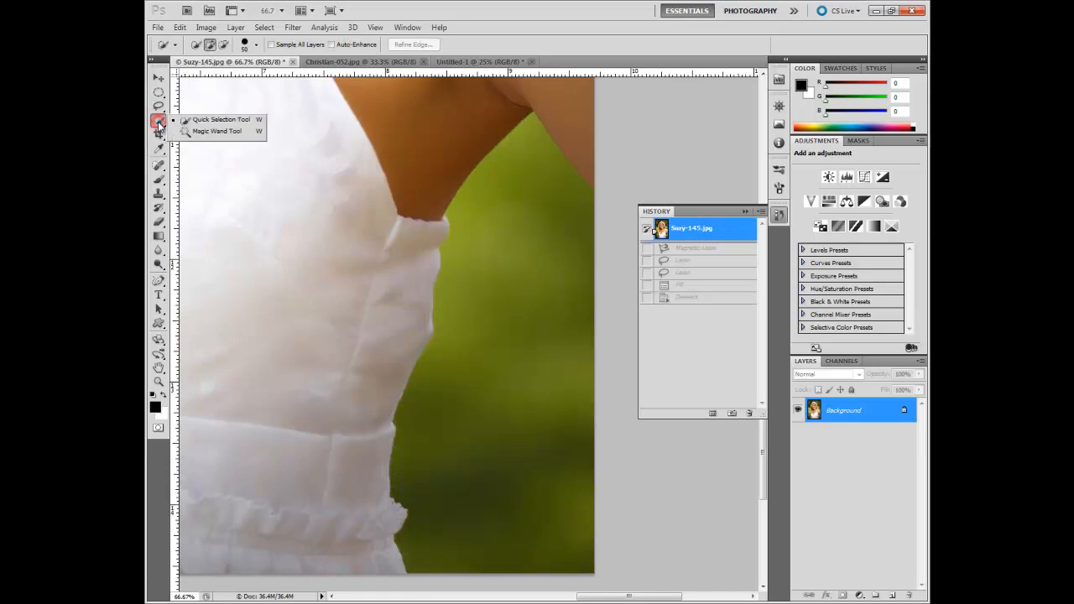
click(204, 121)
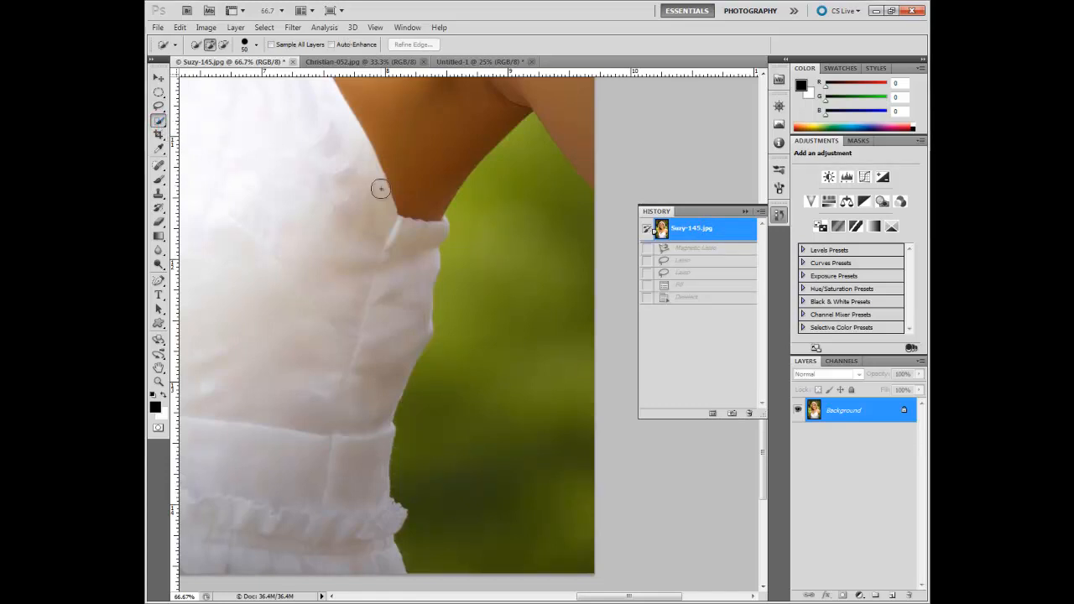
click(607, 399)
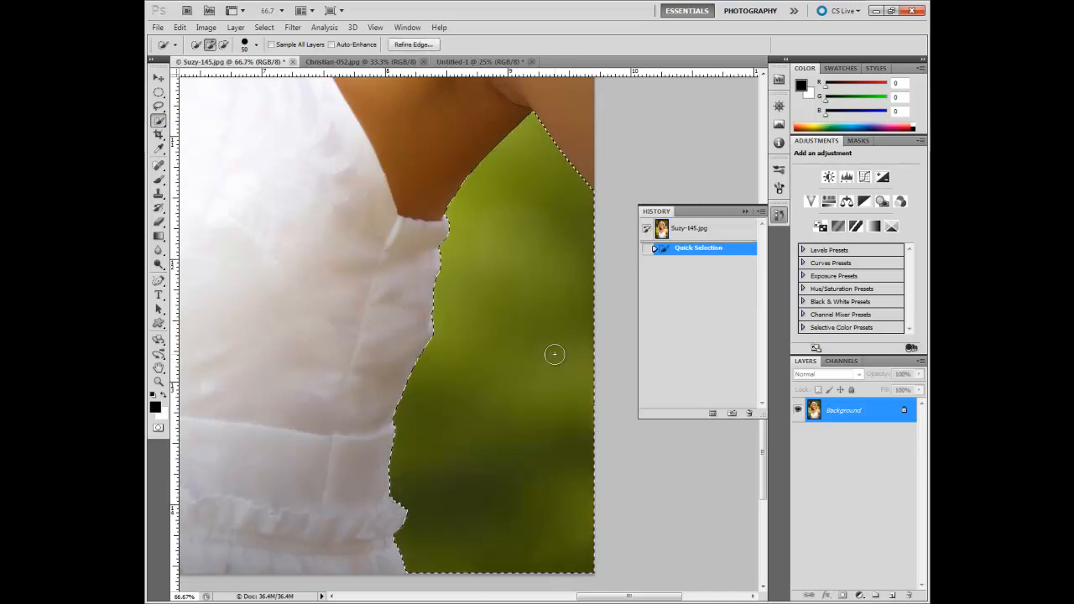
alt+click(524, 340)
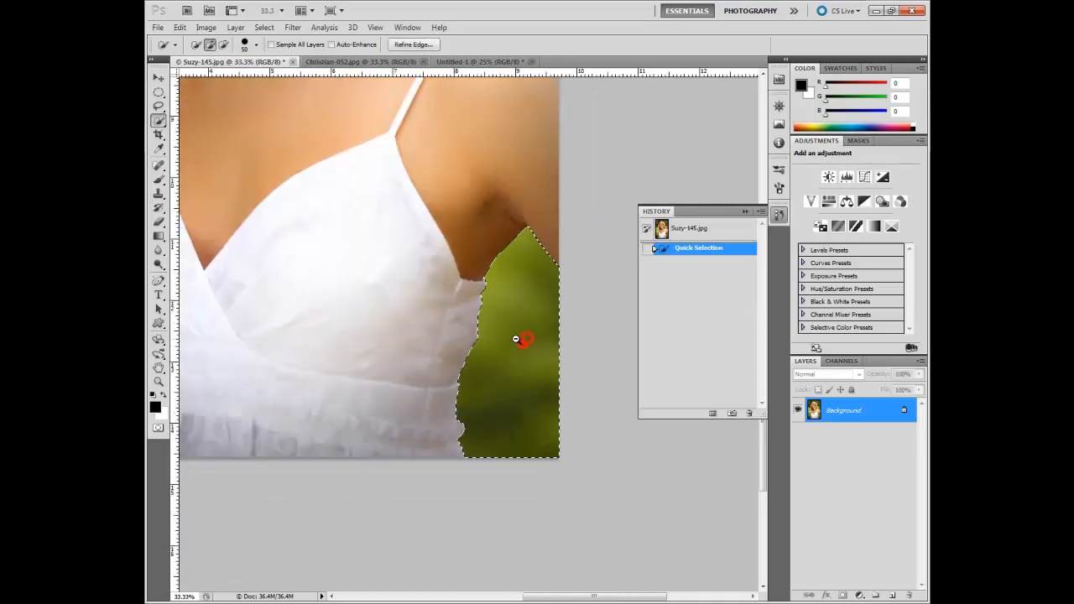
alt+click(514, 340)
alt+click(515, 341)
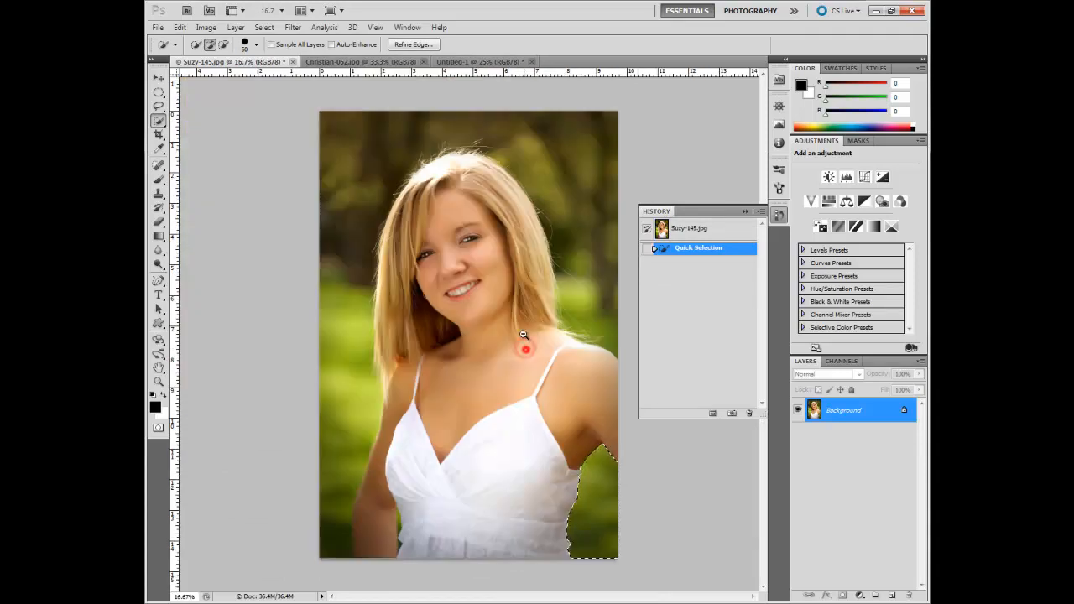
click(696, 235)
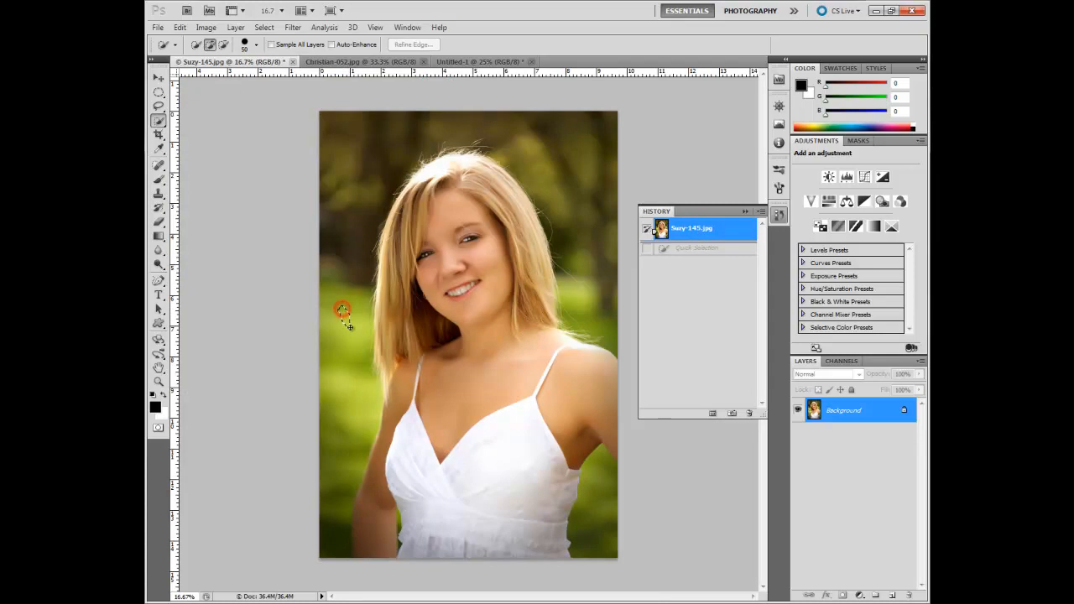
Step: Quick-select the green background along the photo's lower-left side and subtract the woman's arm from the selection
mouse_move(359, 352)
mouse_down()
mouse_move(341, 388)
mouse_move(337, 432)
mouse_up()
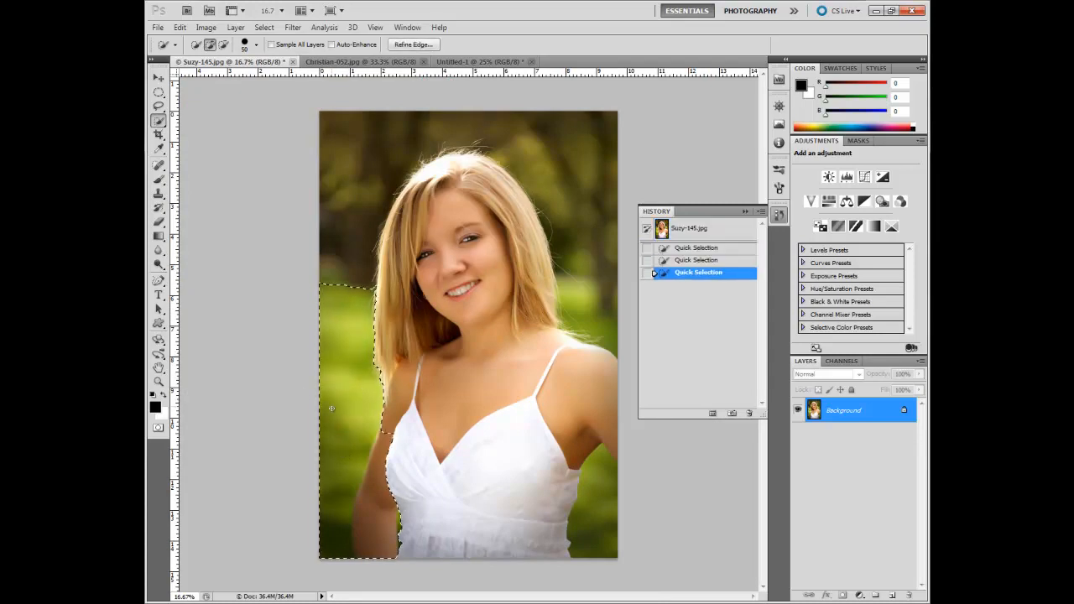
click(224, 45)
ctrl+click(384, 539)
ctrl+click(384, 539)
drag(496, 276, 341, 525)
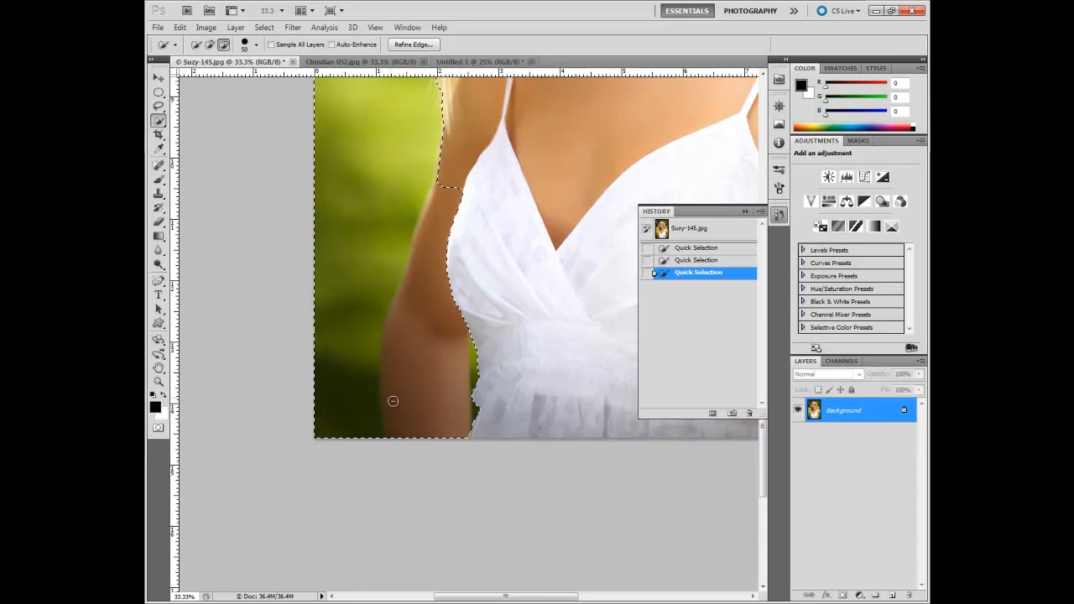
mouse_move(428, 435)
mouse_down()
mouse_move(407, 370)
mouse_move(406, 289)
mouse_move(423, 278)
mouse_move(454, 176)
mouse_up()
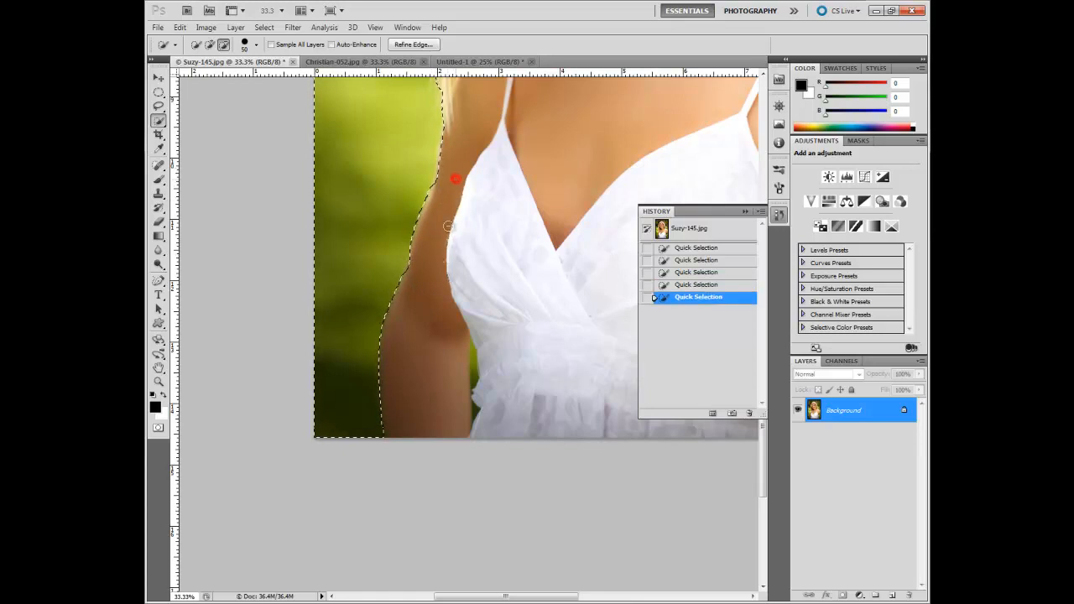
click(420, 245)
click(420, 267)
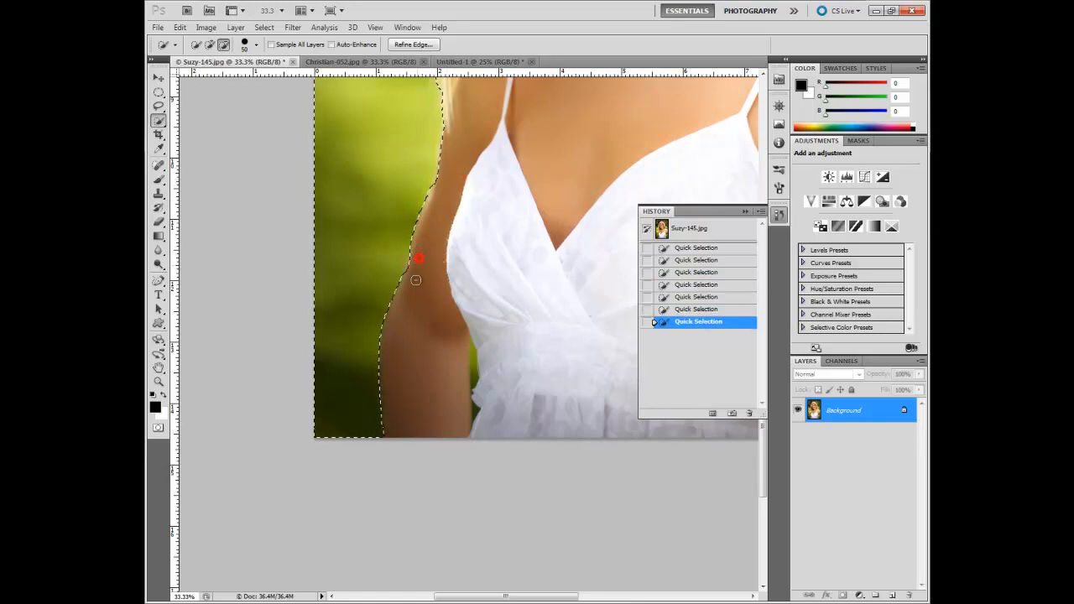
click(416, 264)
click(414, 262)
click(411, 267)
alt+click(406, 334)
alt+click(410, 334)
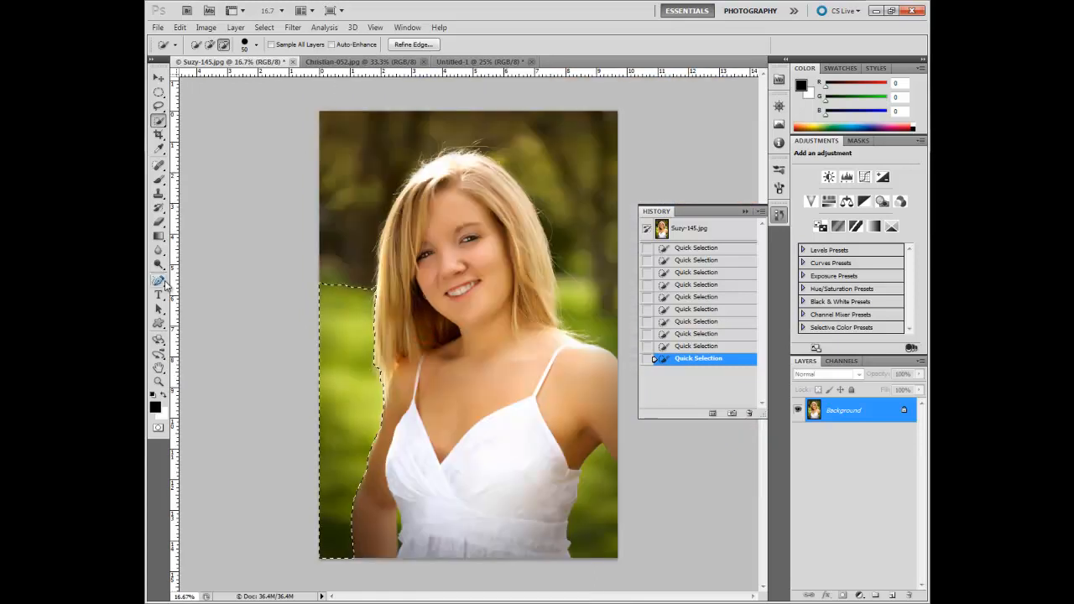
Step: Fill the quick selection with black at 100% opacity, deselect it, and revert the portrait photo to its opening state
click(179, 27)
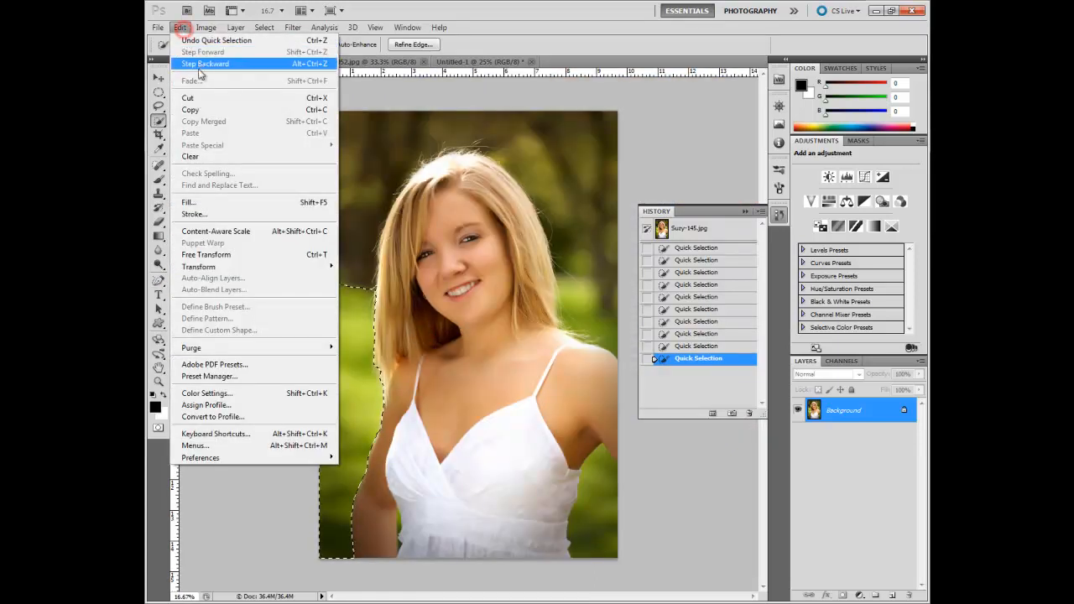
click(188, 202)
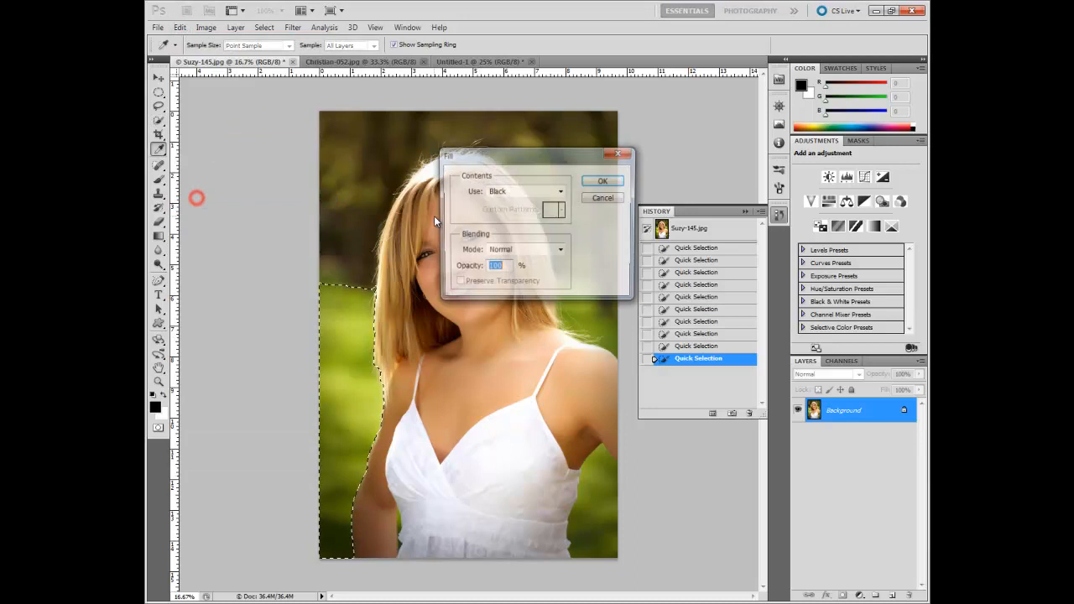
click(604, 181)
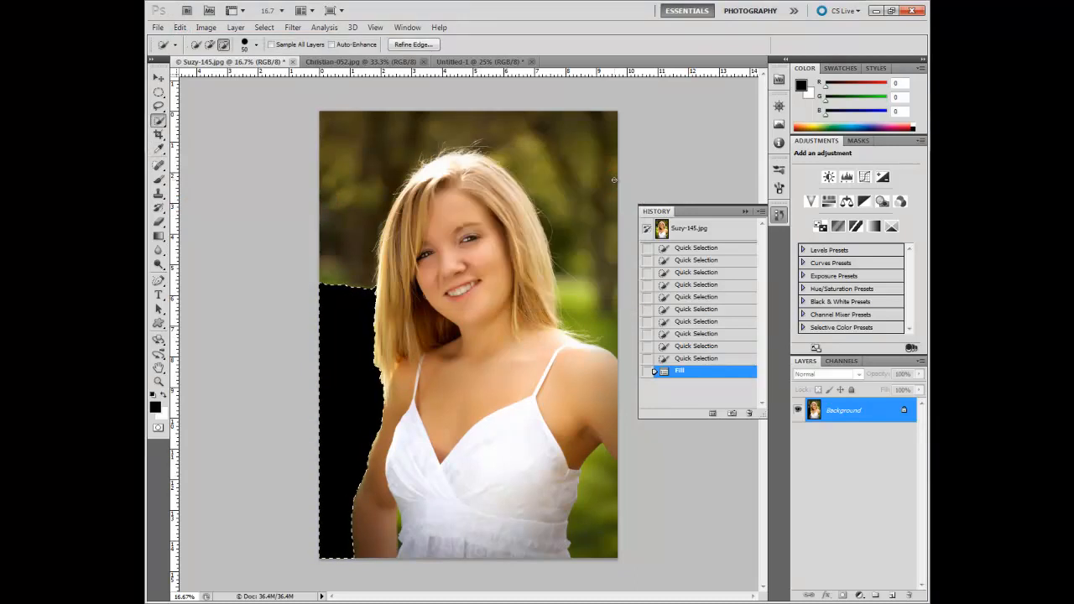
key(ctrl+d)
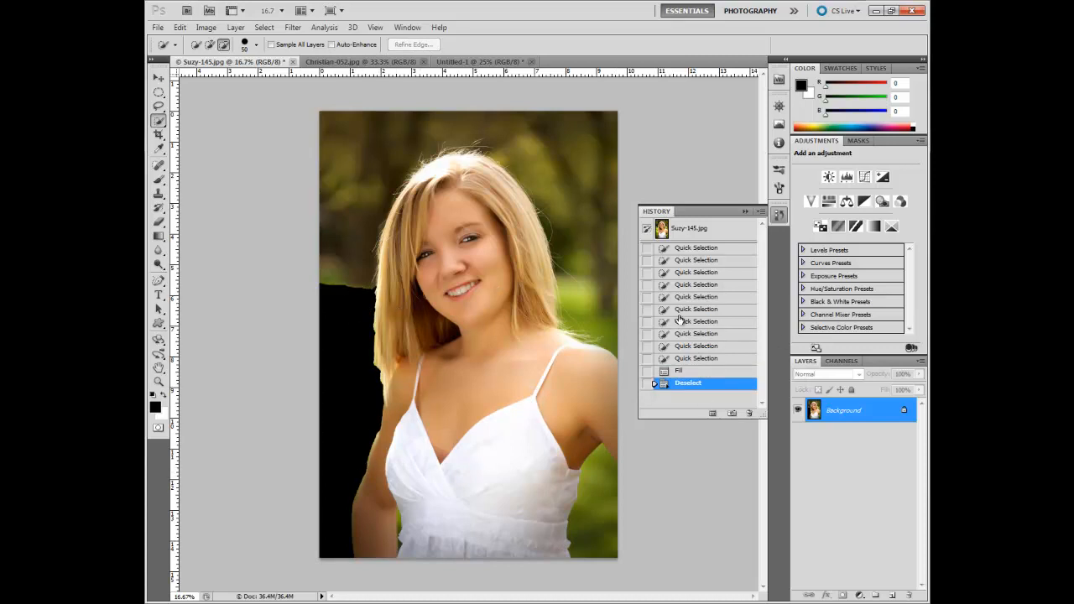
click(701, 228)
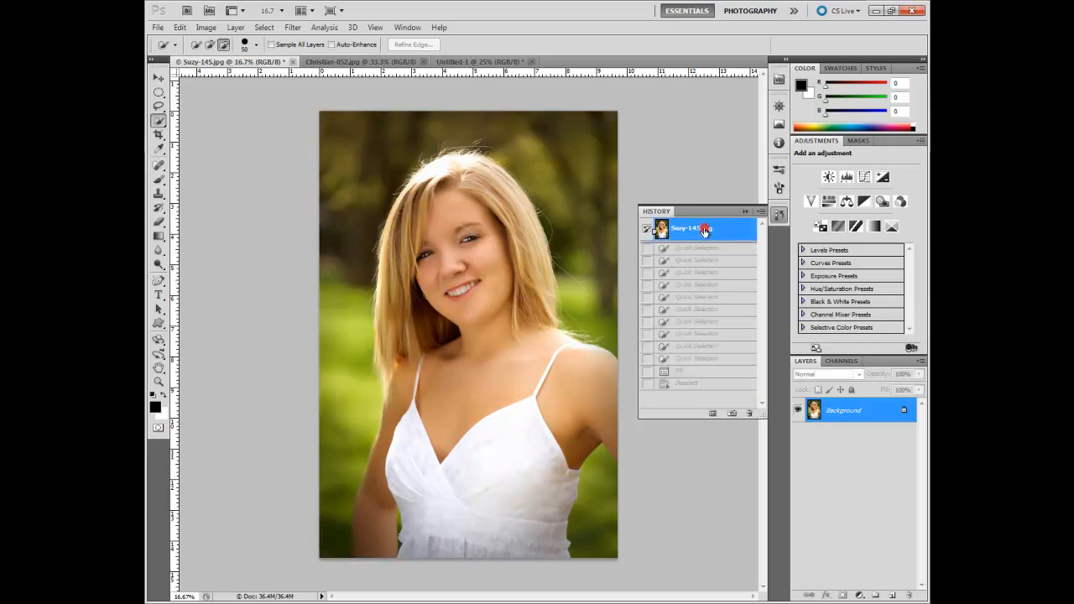
Step: Build up a Magic Wand selection of the green background on the photo's left side, using a tolerance of 25 with Contiguous enabled
click(159, 120)
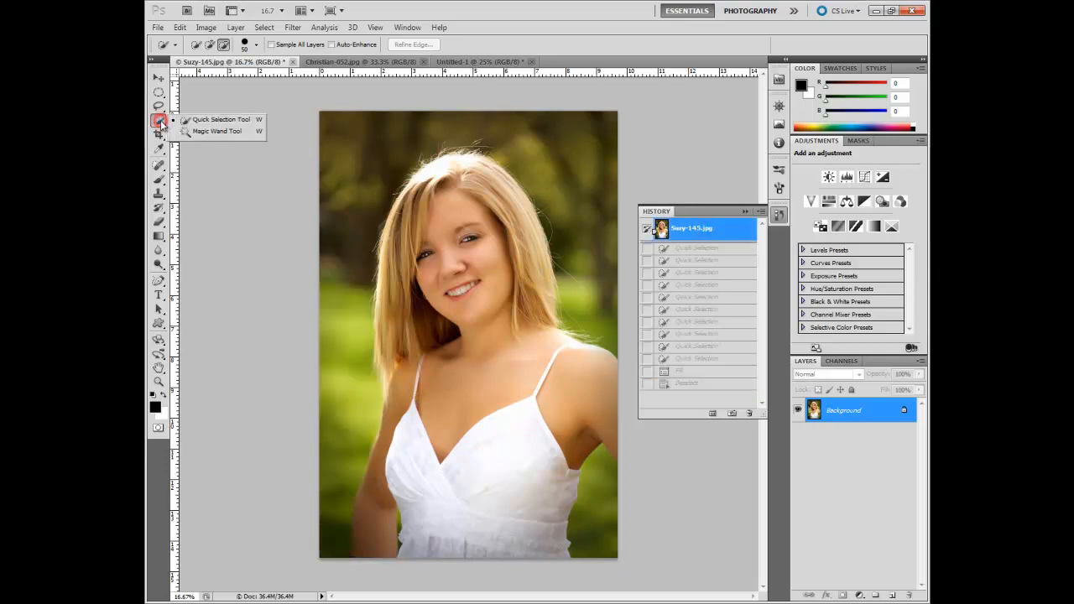
click(215, 134)
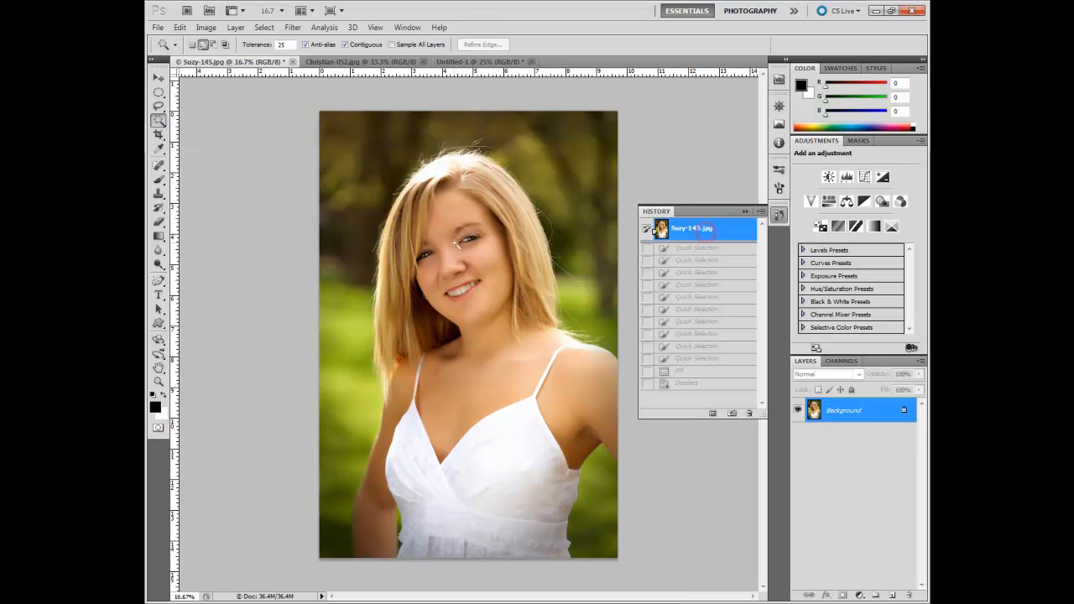
click(346, 330)
click(349, 387)
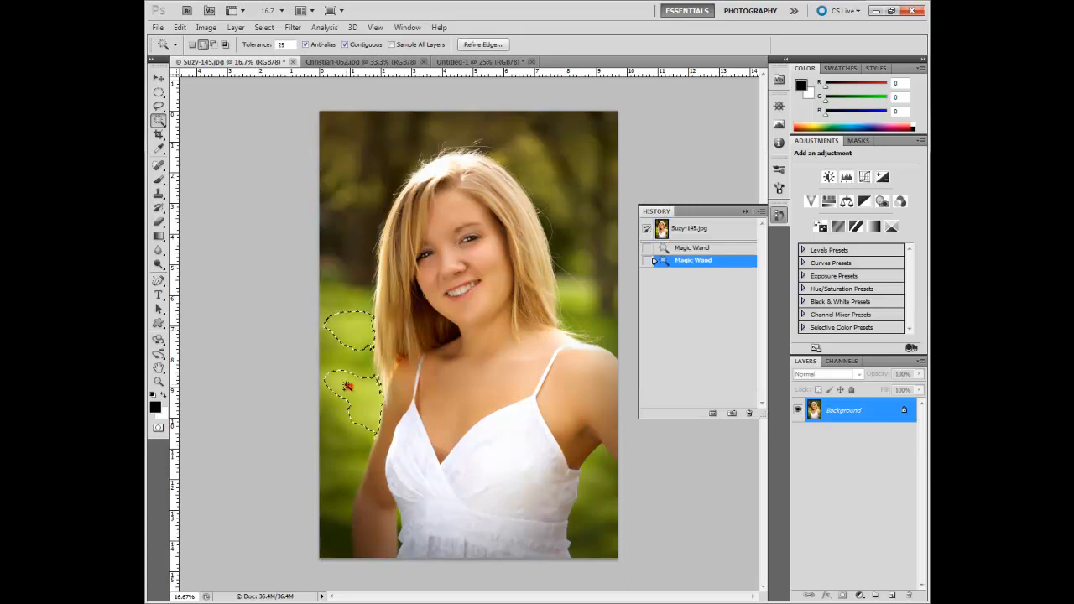
click(347, 364)
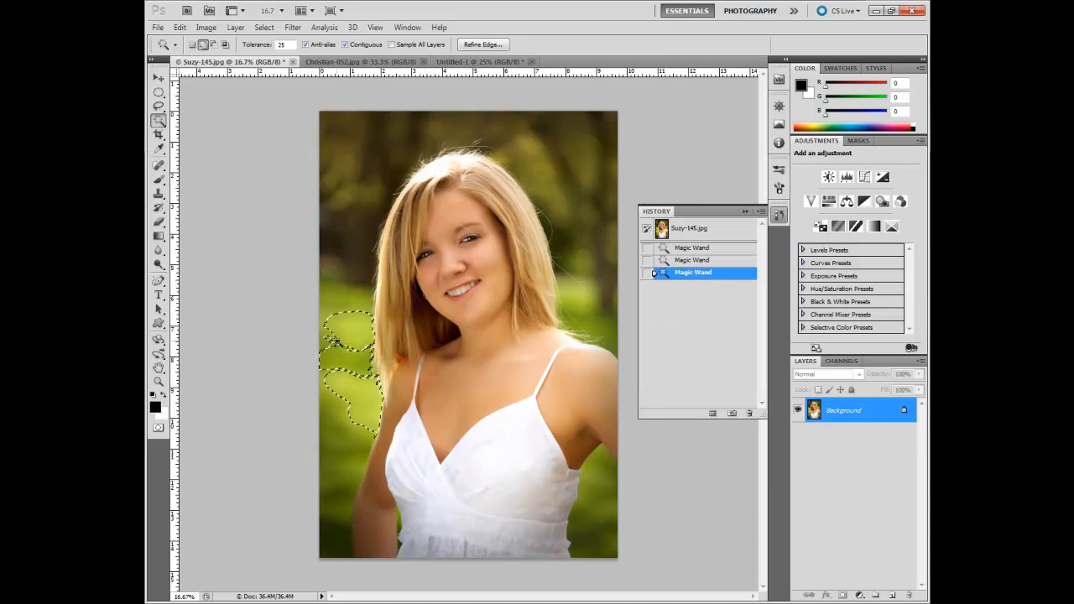
click(339, 343)
click(334, 298)
click(351, 288)
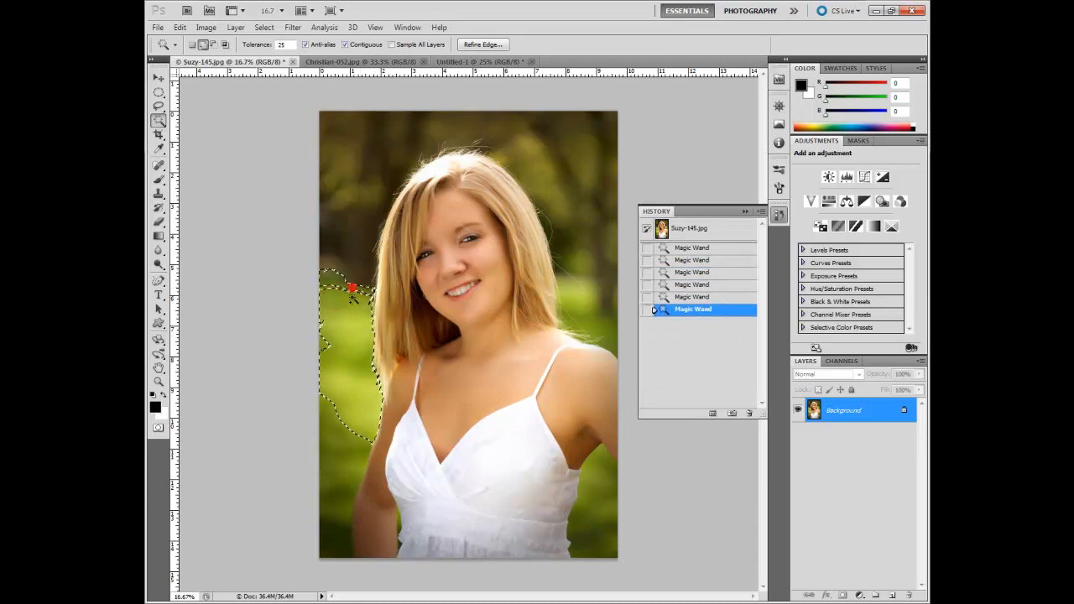
click(330, 286)
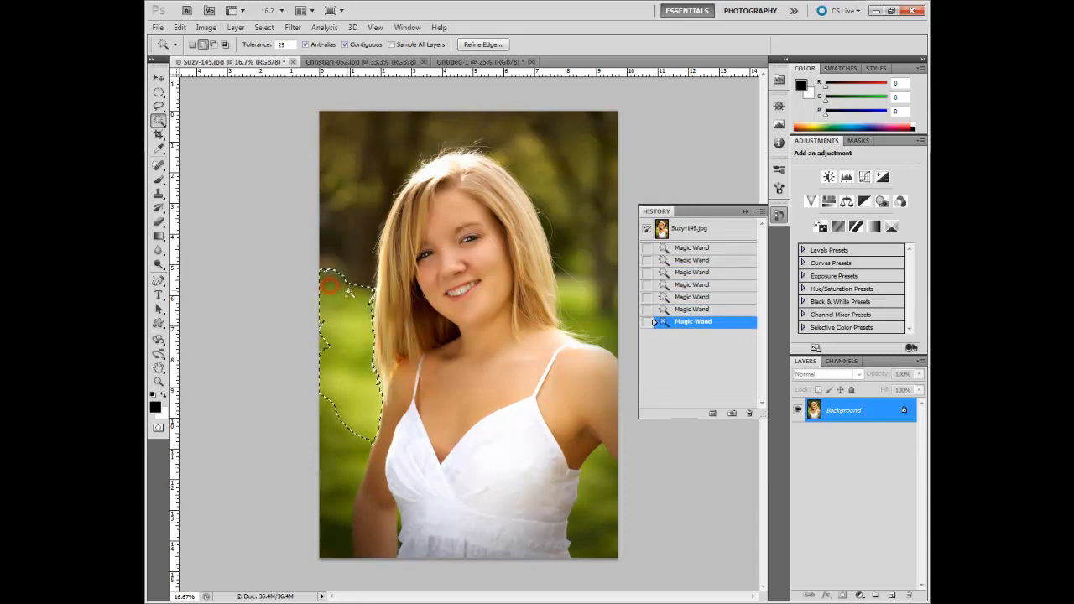
click(336, 413)
click(339, 435)
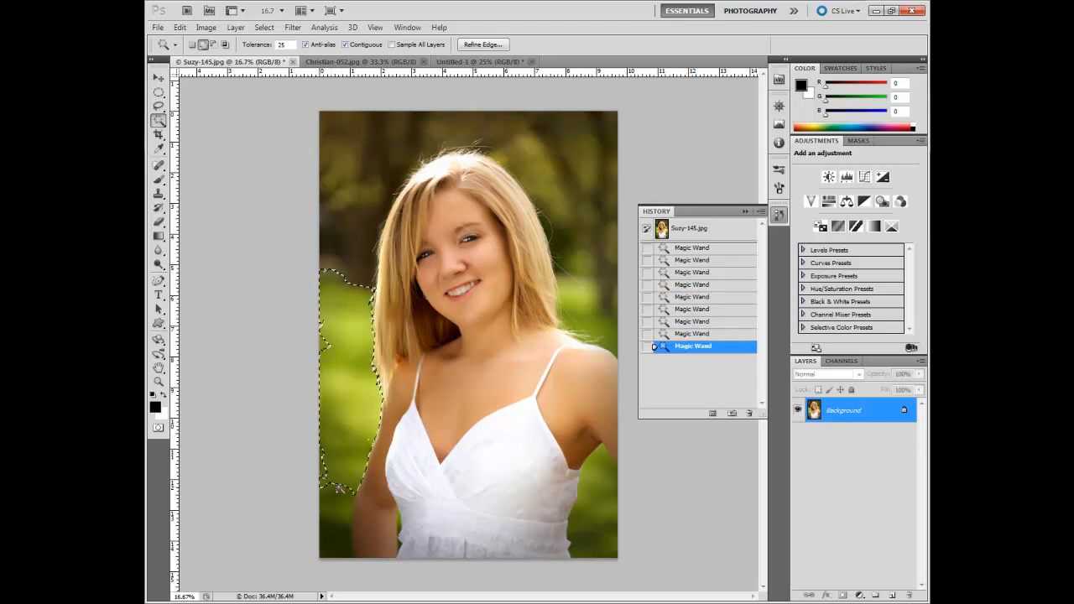
click(336, 488)
click(327, 340)
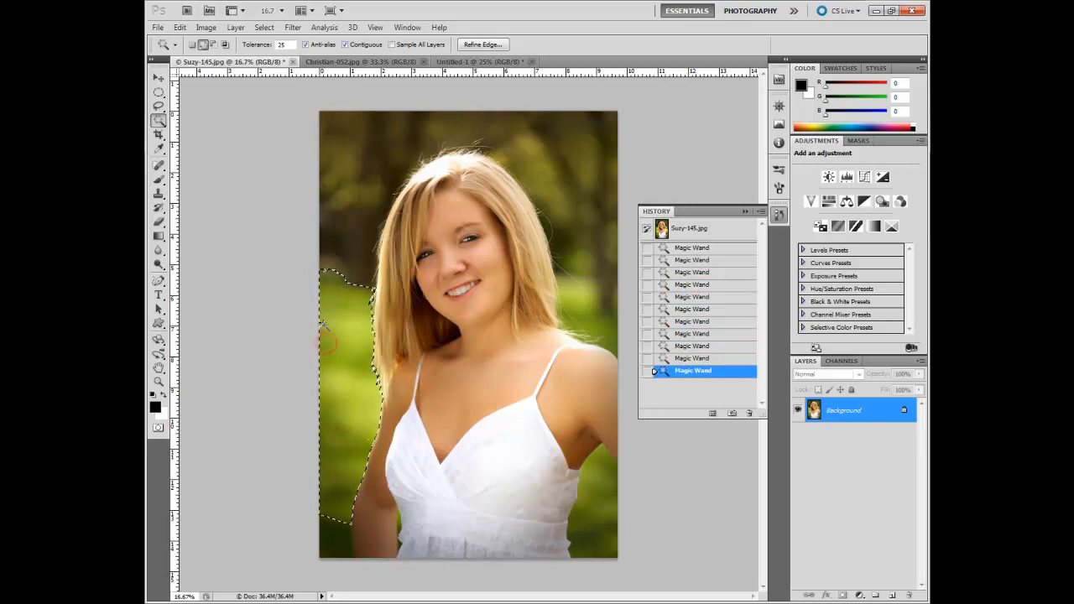
click(326, 334)
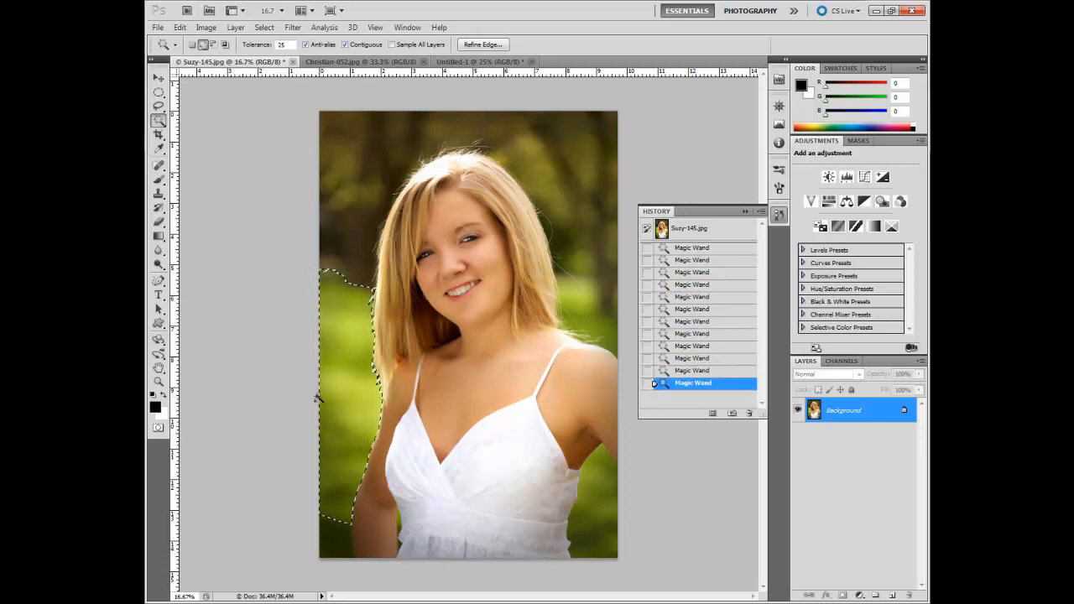